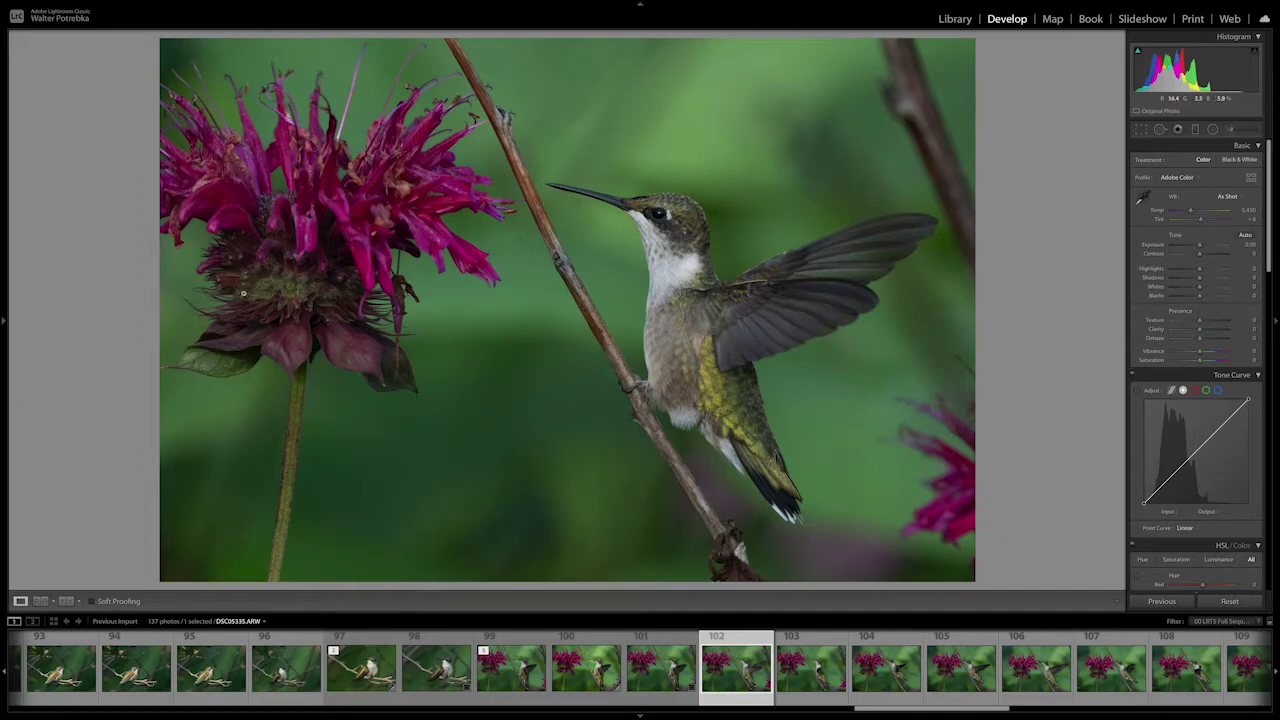
{"action": "left_click", "coordinate": [1142, 130]}
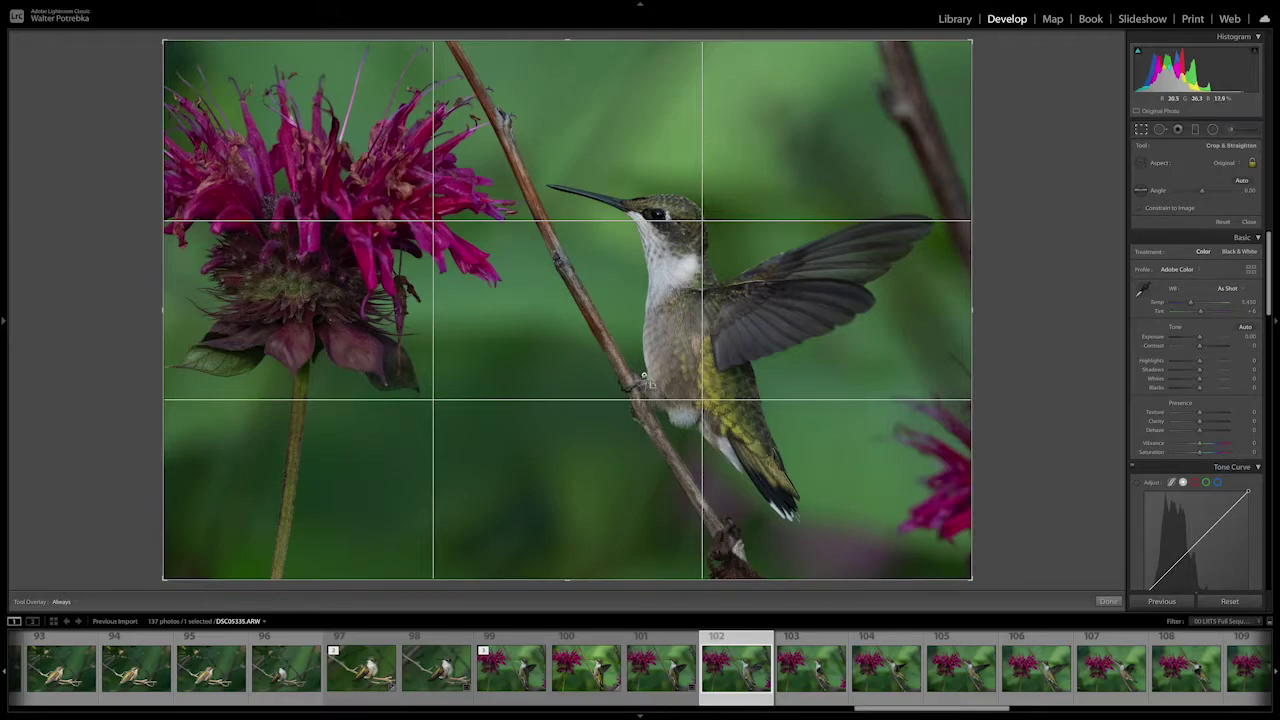
{"action": "left_click_drag", "start_coordinate": [644, 377], "coordinate": [543, 483]}
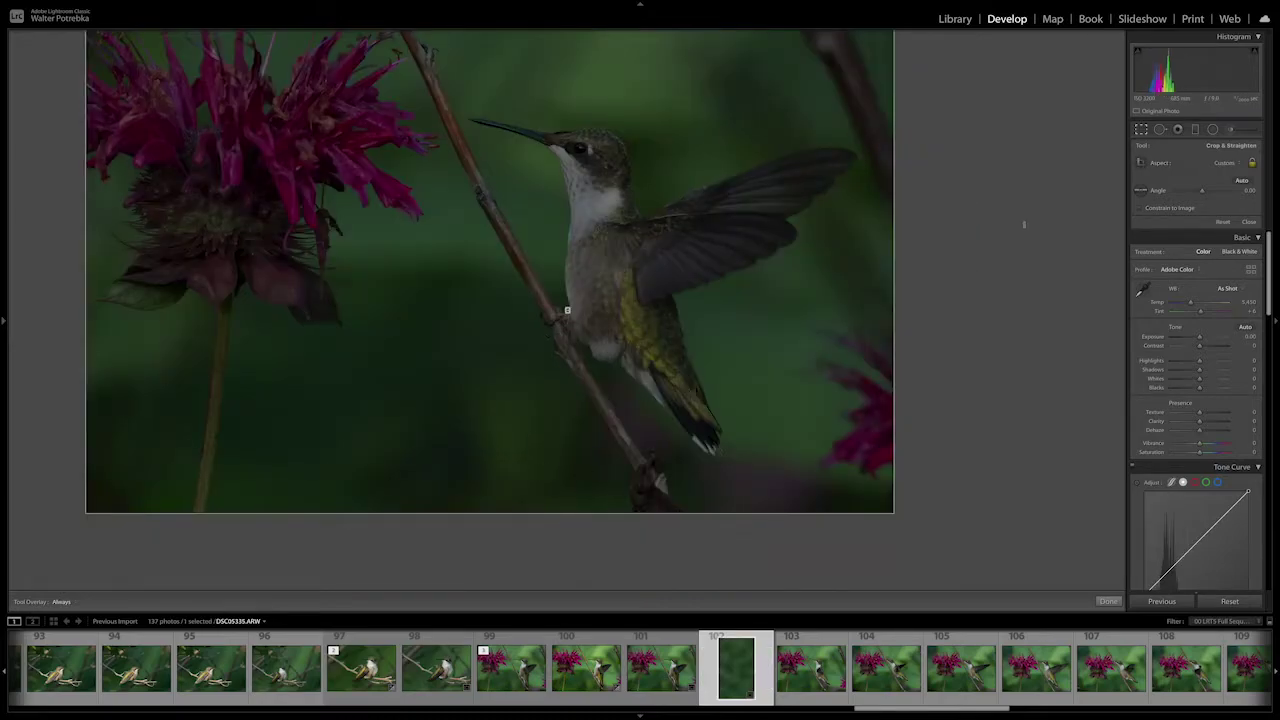
{"action": "key", "text": "Return"}
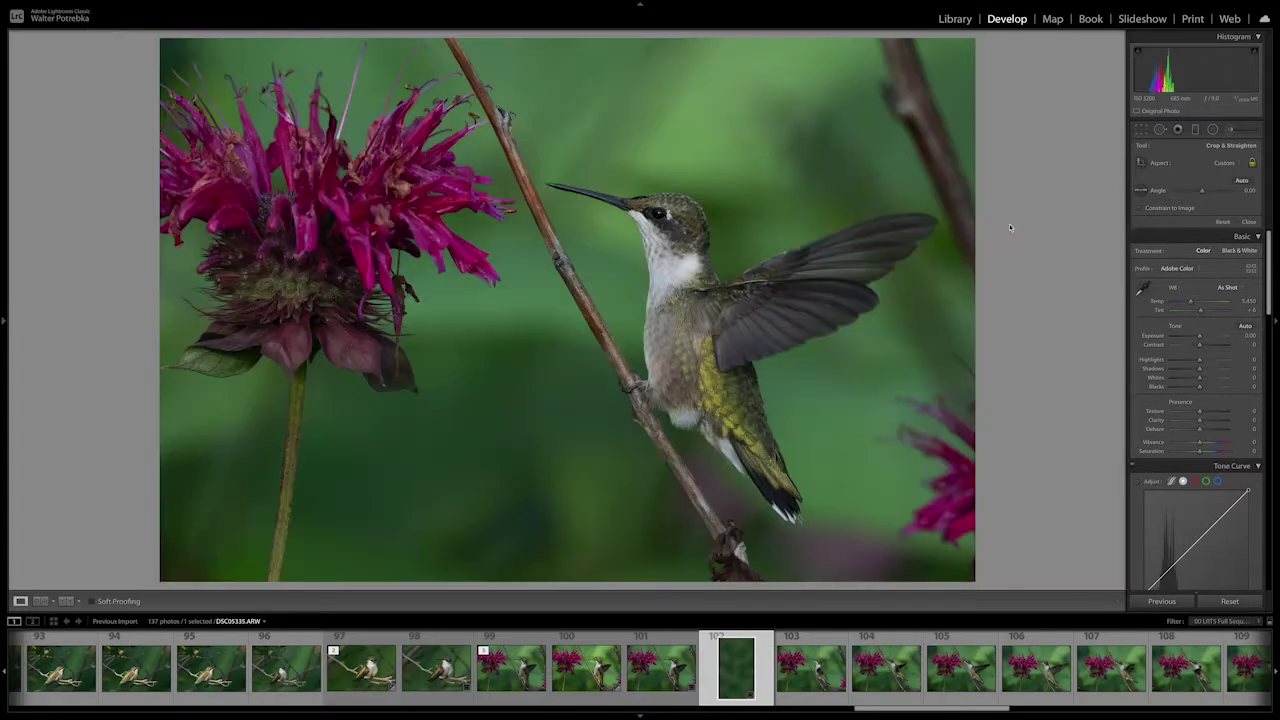
- Crop the hummingbird photo slightly tighter at the original aspect ratio, shifting the image a little inside the crop frame
{"action": "left_click", "coordinate": [1139, 131]}
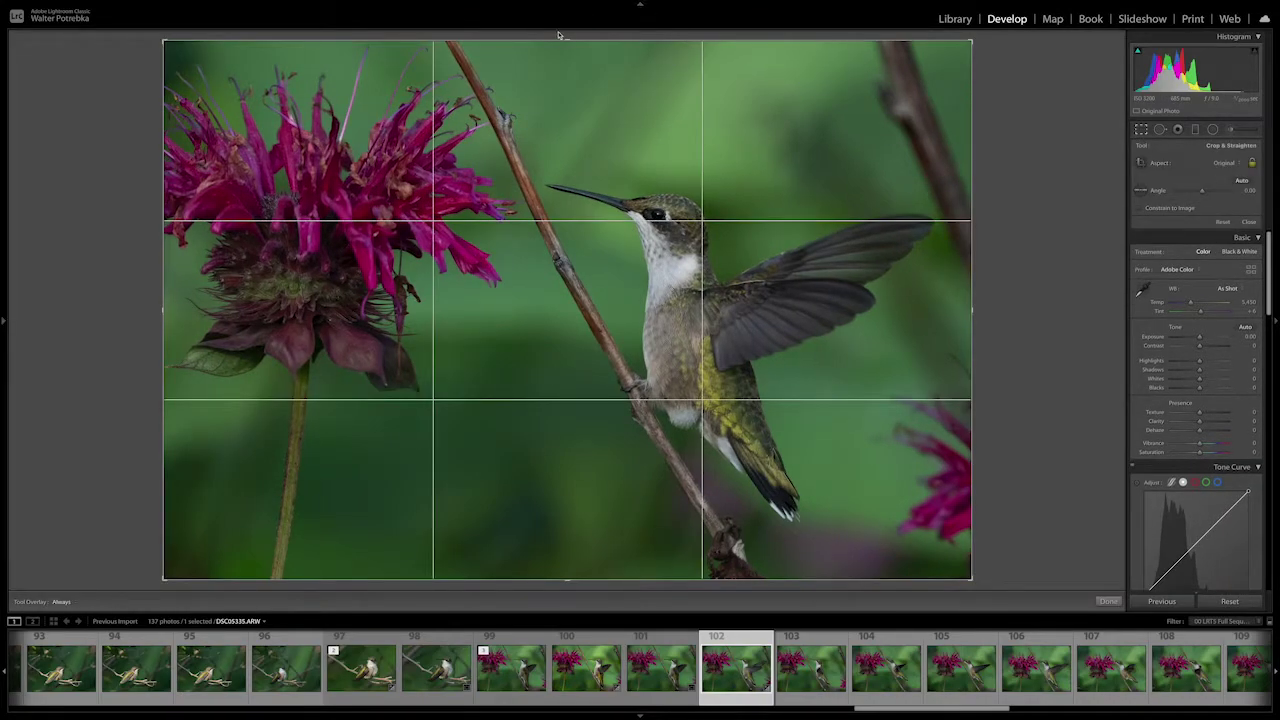
{"action": "left_click_drag", "start_coordinate": [563, 580], "coordinate": [568, 572]}
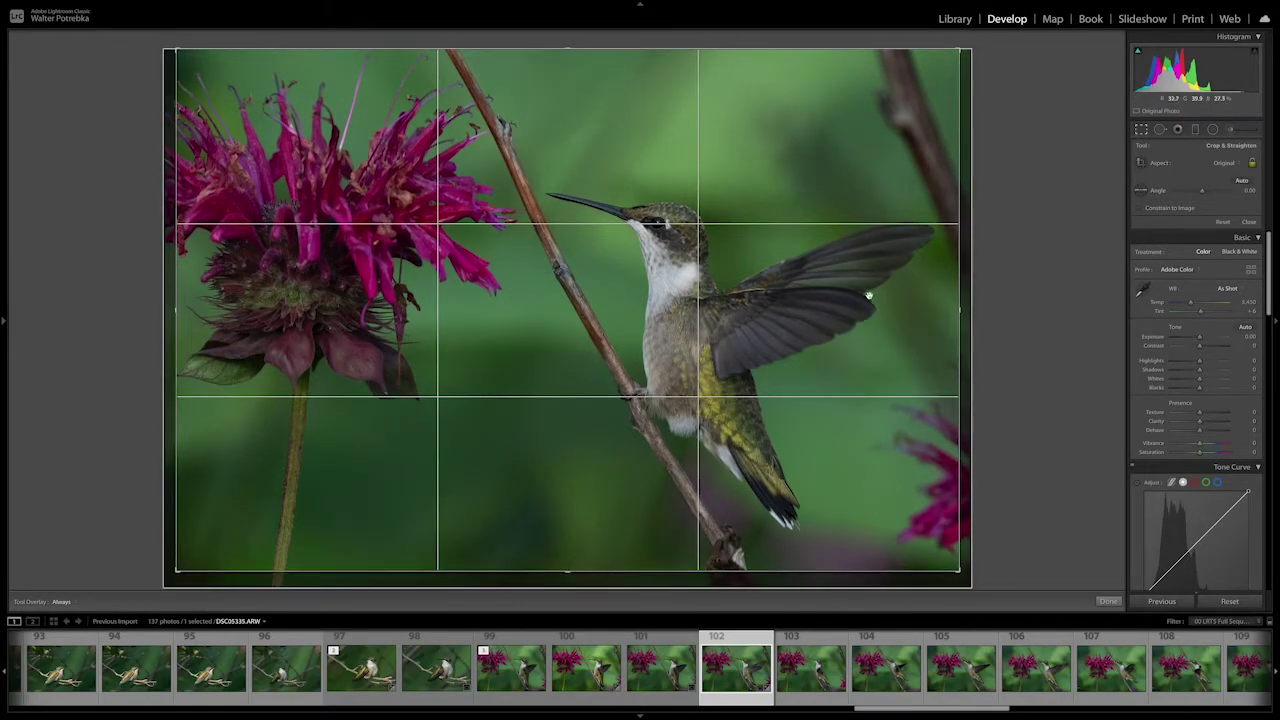
{"action": "left_click_drag", "start_coordinate": [897, 340], "coordinate": [892, 339]}
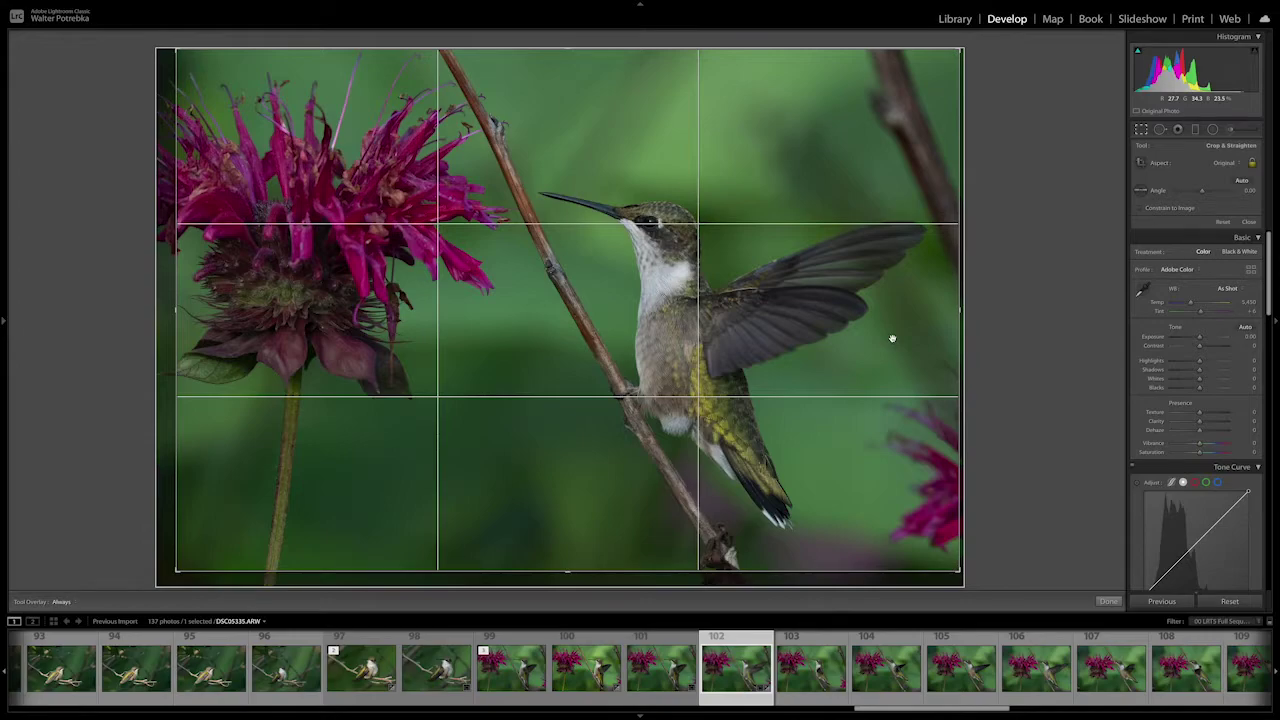
{"action": "key", "text": "Return"}
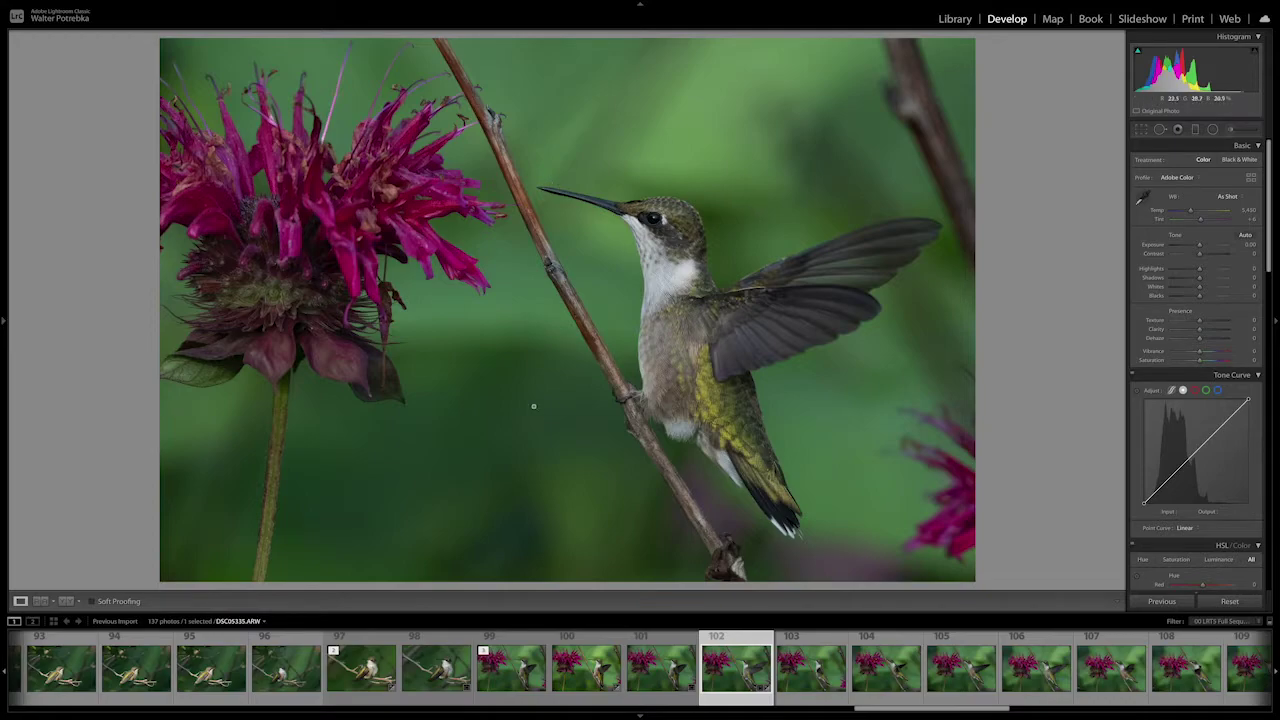
- Send a TIFF copy of the photo with Lightroom adjustments to Topaz DeNoise AI for editing
{"action": "right_click", "coordinate": [540, 376]}
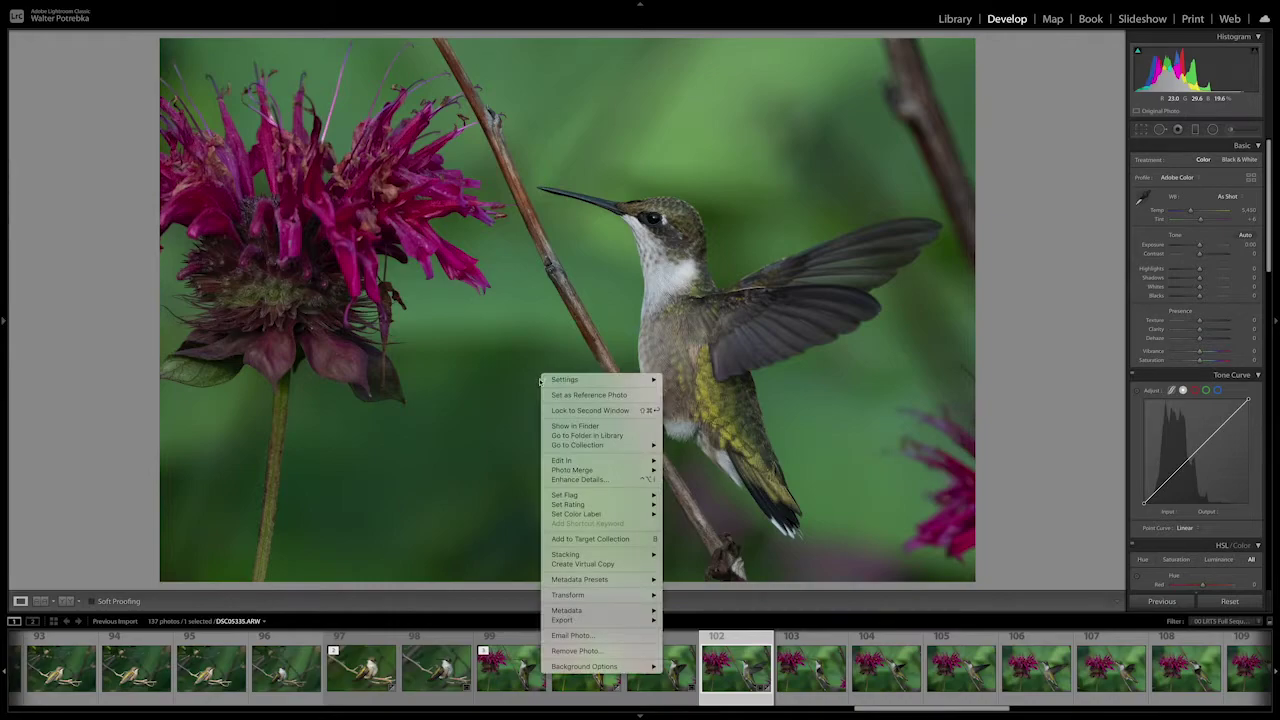
{"action": "mouse_move", "coordinate": [602, 460]}
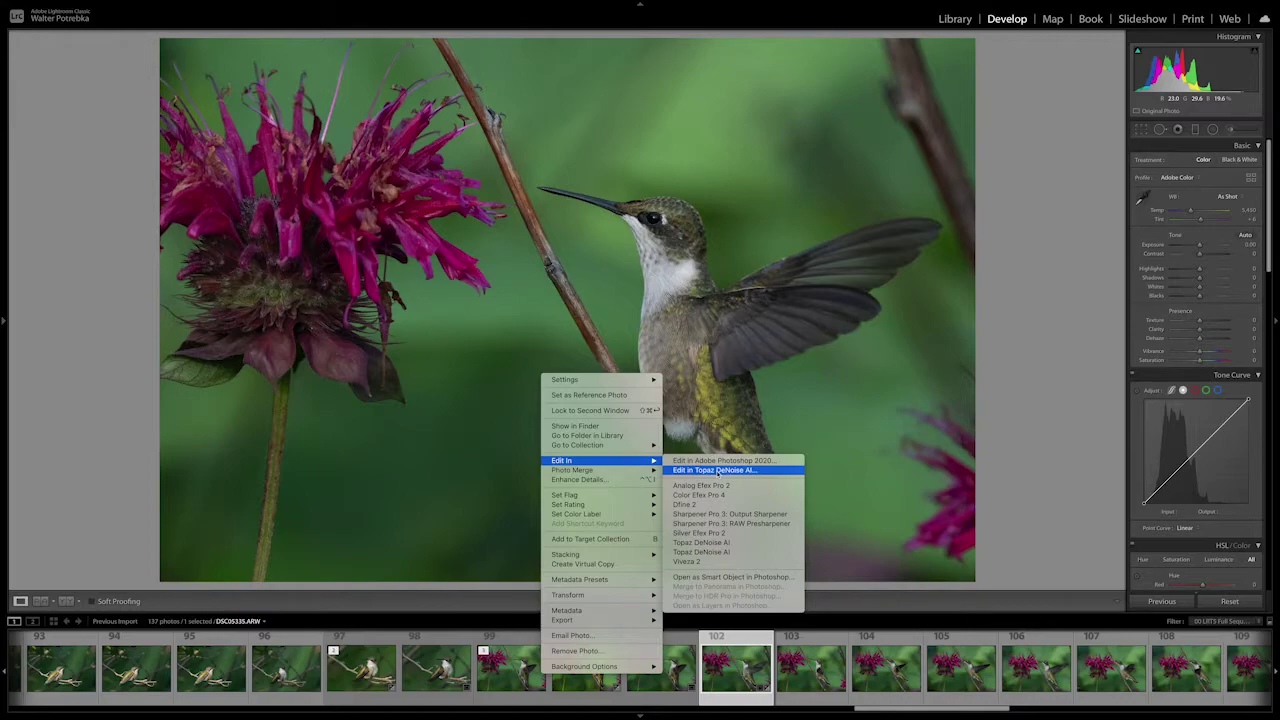
{"action": "left_click", "coordinate": [716, 471]}
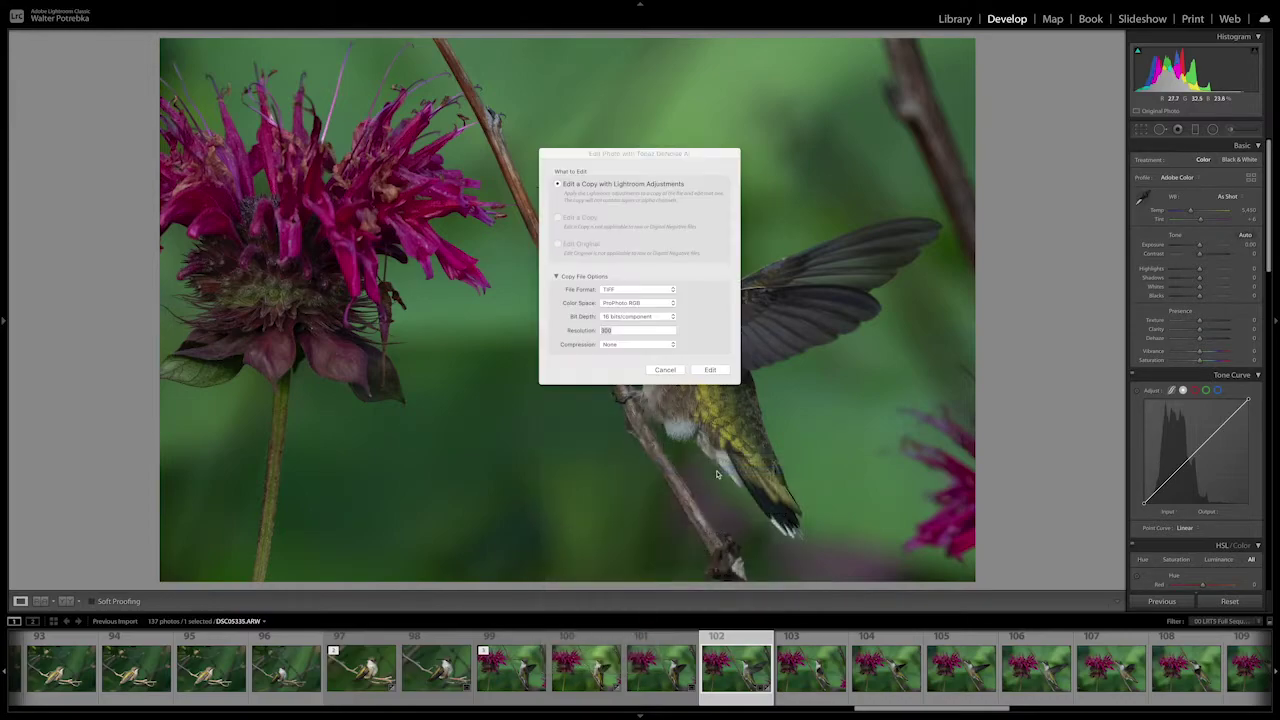
{"action": "left_click", "coordinate": [712, 370]}
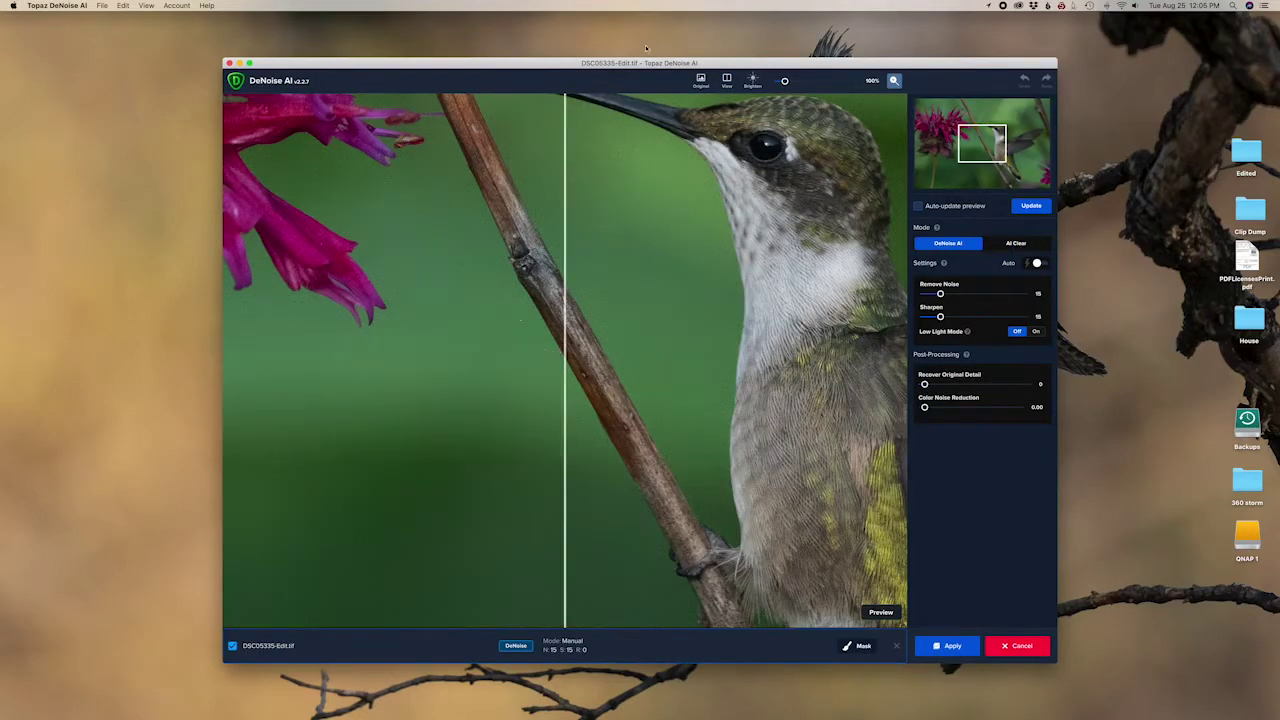
- Apply the automatic noise settings with the whole bird in view, set Sharpen to 18 and update the preview
{"action": "left_click", "coordinate": [783, 82]}
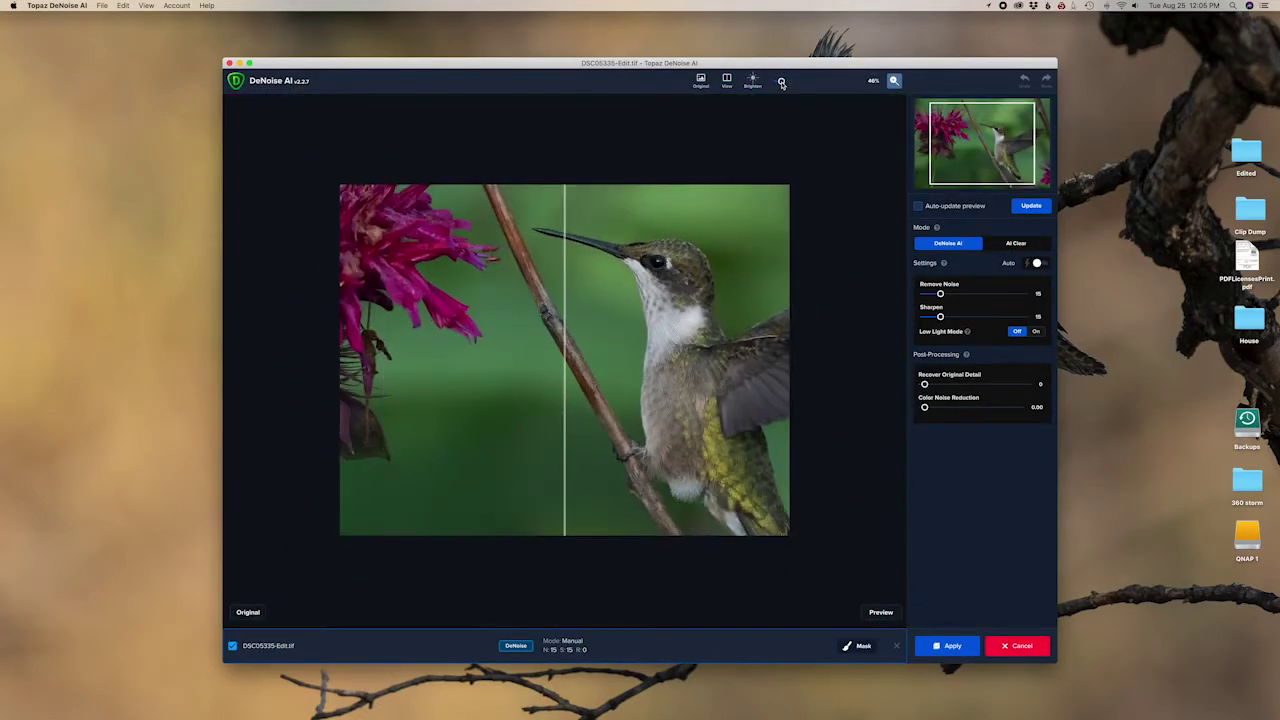
{"action": "left_click_drag", "start_coordinate": [771, 214], "coordinate": [667, 224]}
{"action": "left_click", "coordinate": [1040, 263]}
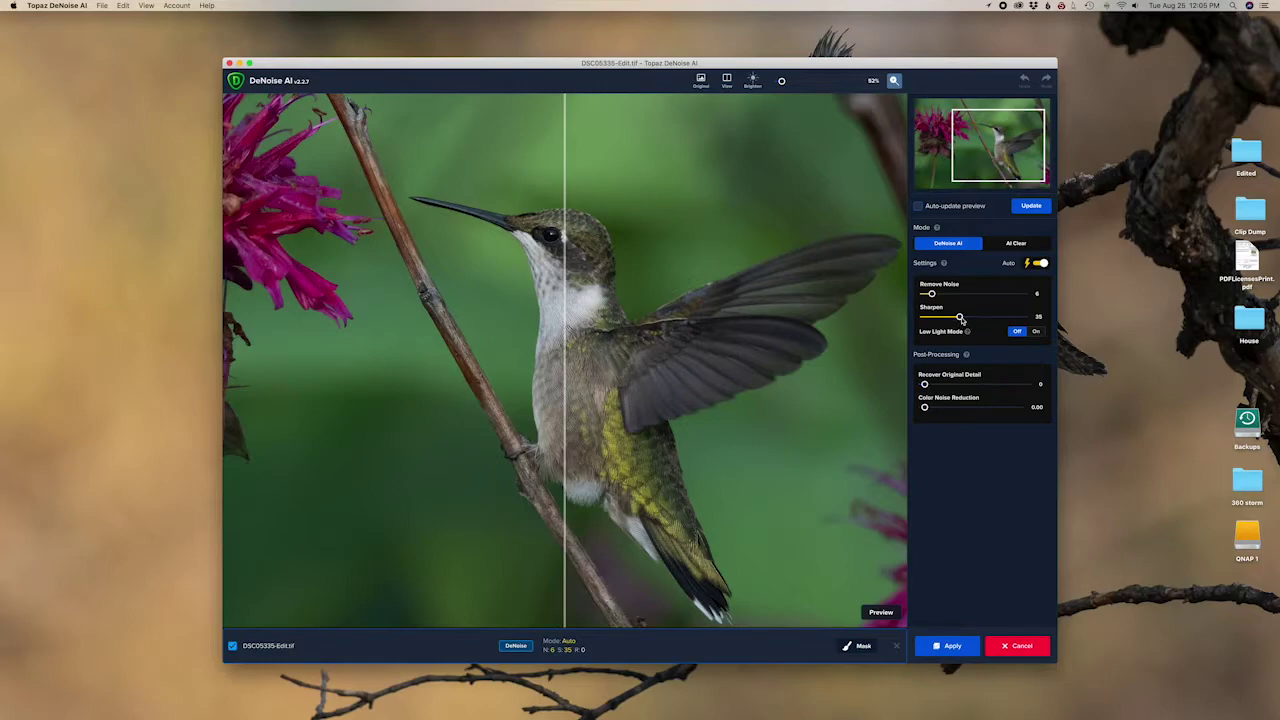
{"action": "left_click_drag", "start_coordinate": [961, 318], "coordinate": [943, 318]}
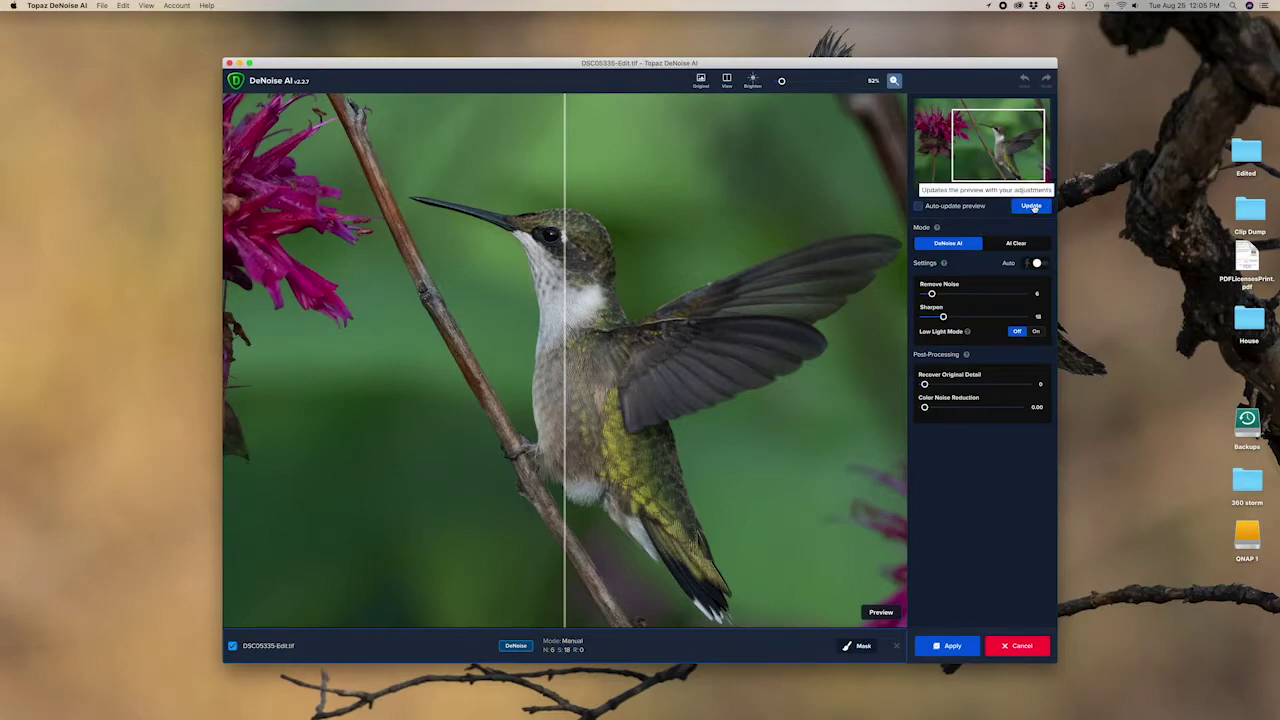
{"action": "left_click", "coordinate": [1033, 207]}
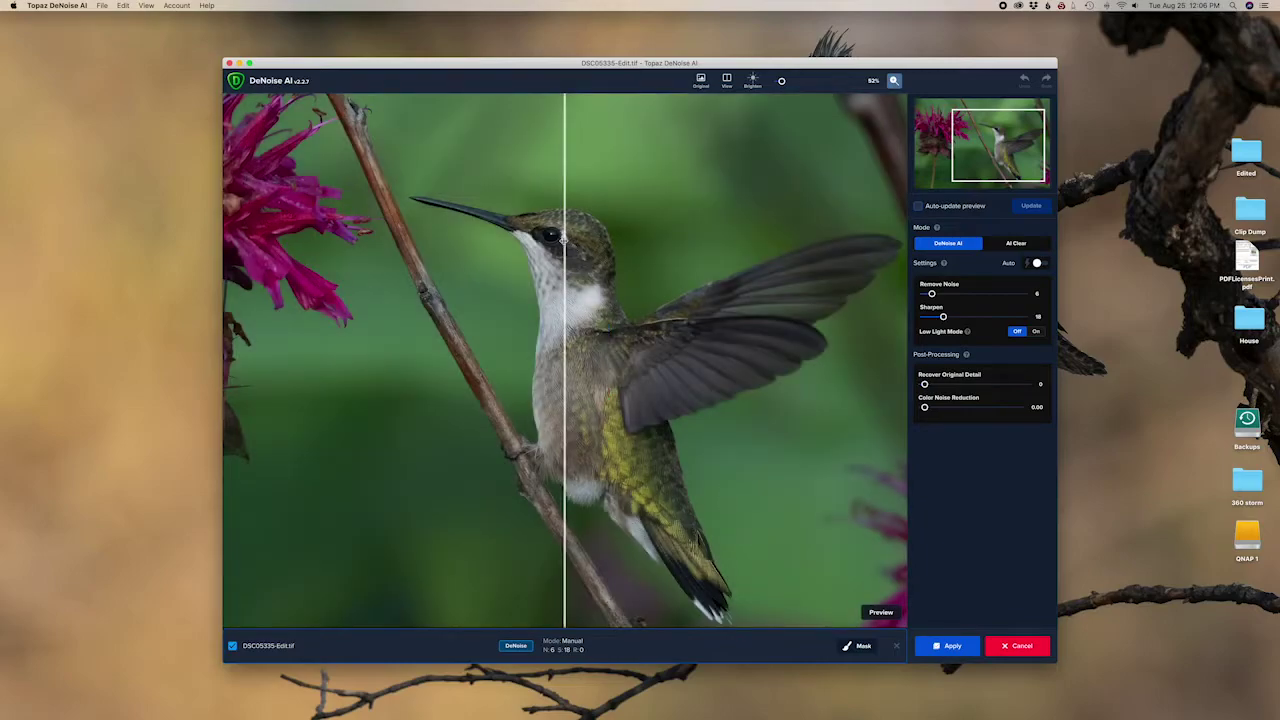
- Check the denoised preview across the whole bird, apply the denoising and switch back to Lightroom Classic
{"action": "left_click_drag", "start_coordinate": [566, 246], "coordinate": [378, 269]}
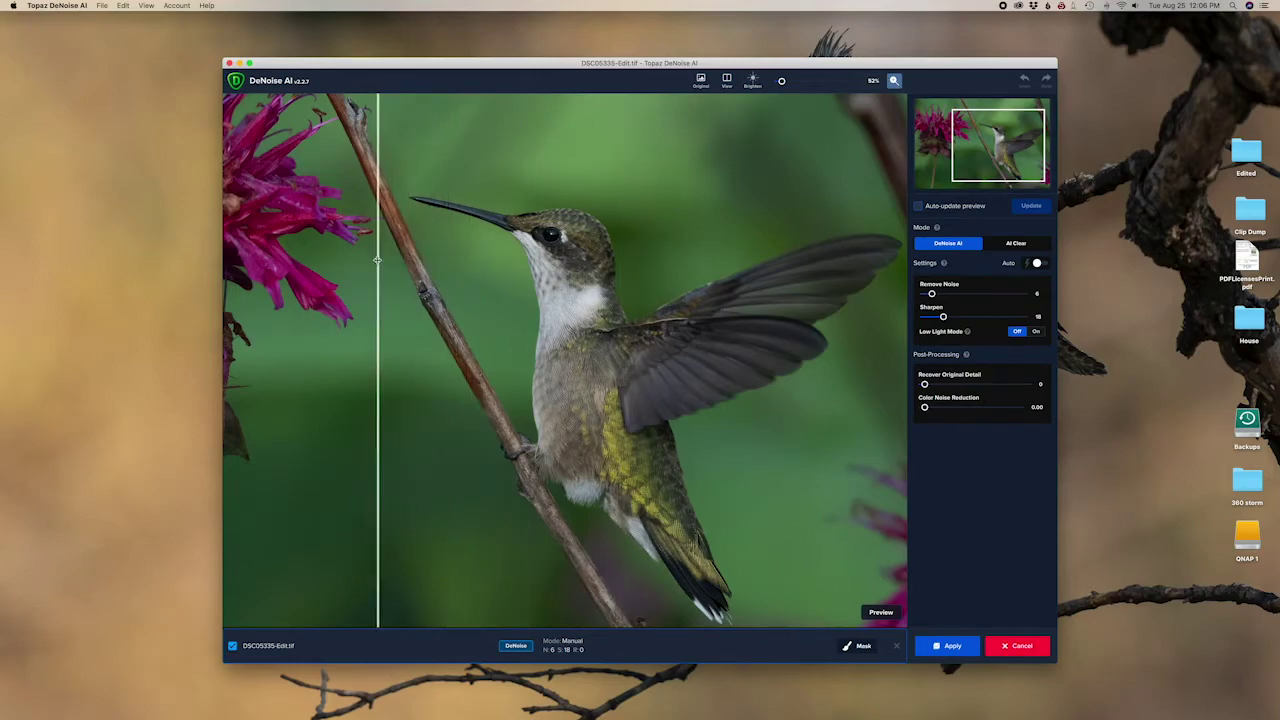
{"action": "left_click", "coordinate": [960, 650]}
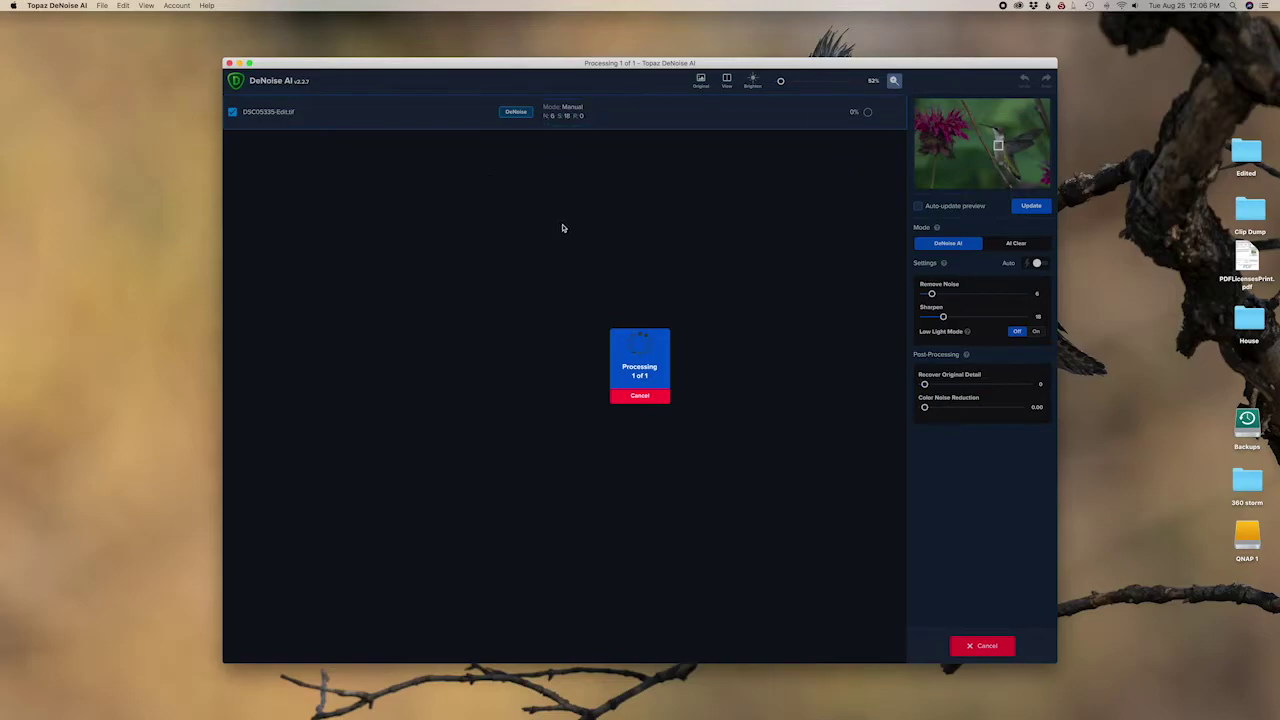
{"action": "key", "text": "super+h"}
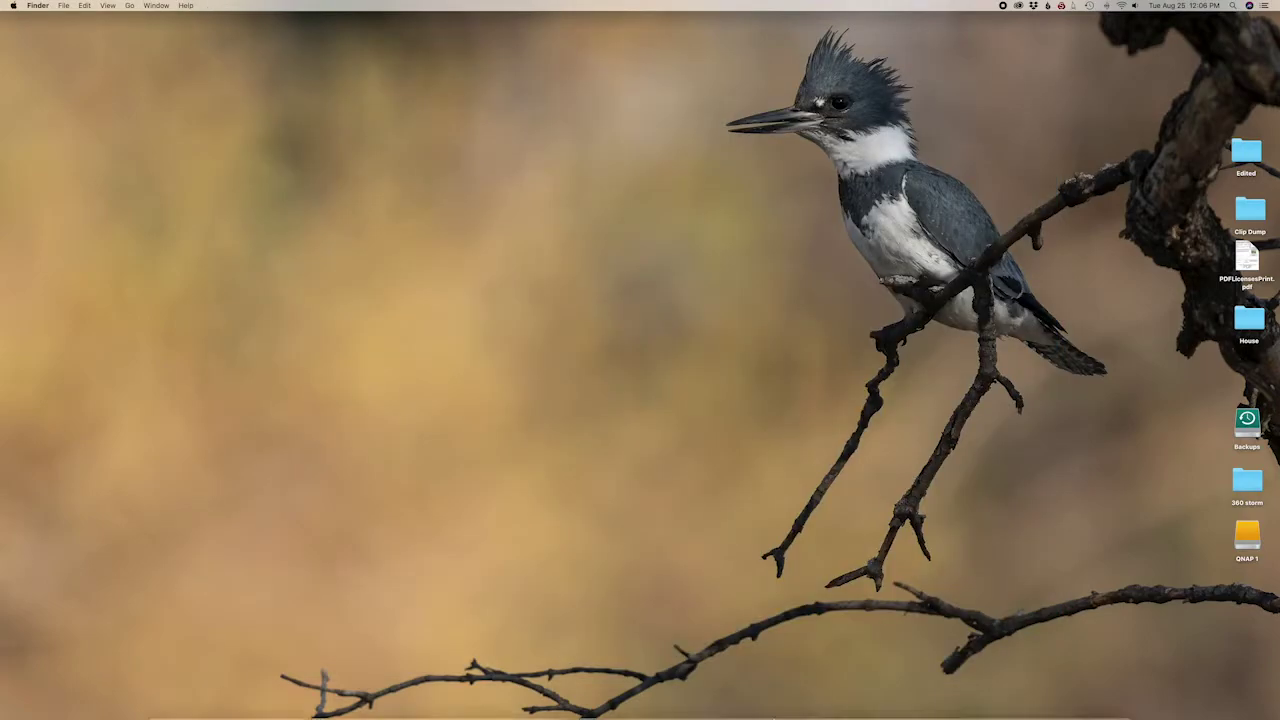
{"action": "mouse_move", "coordinate": [779, 710]}
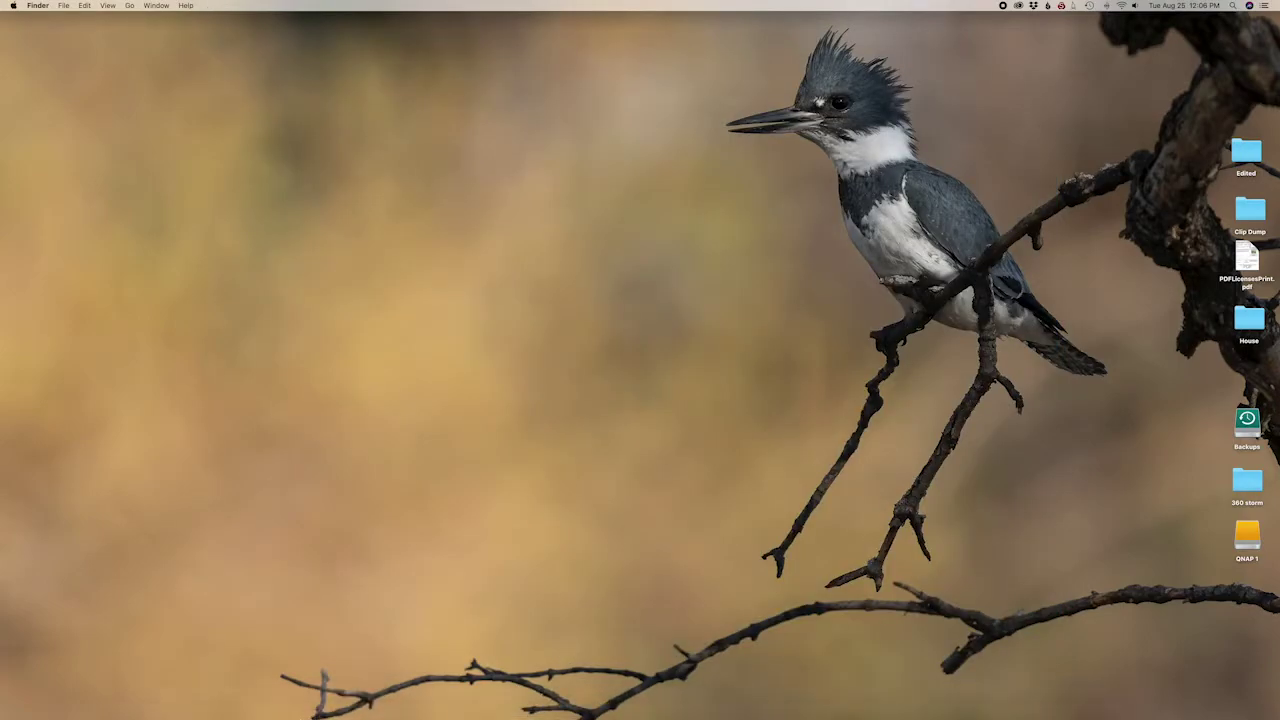
{"action": "left_click", "coordinate": [311, 707]}
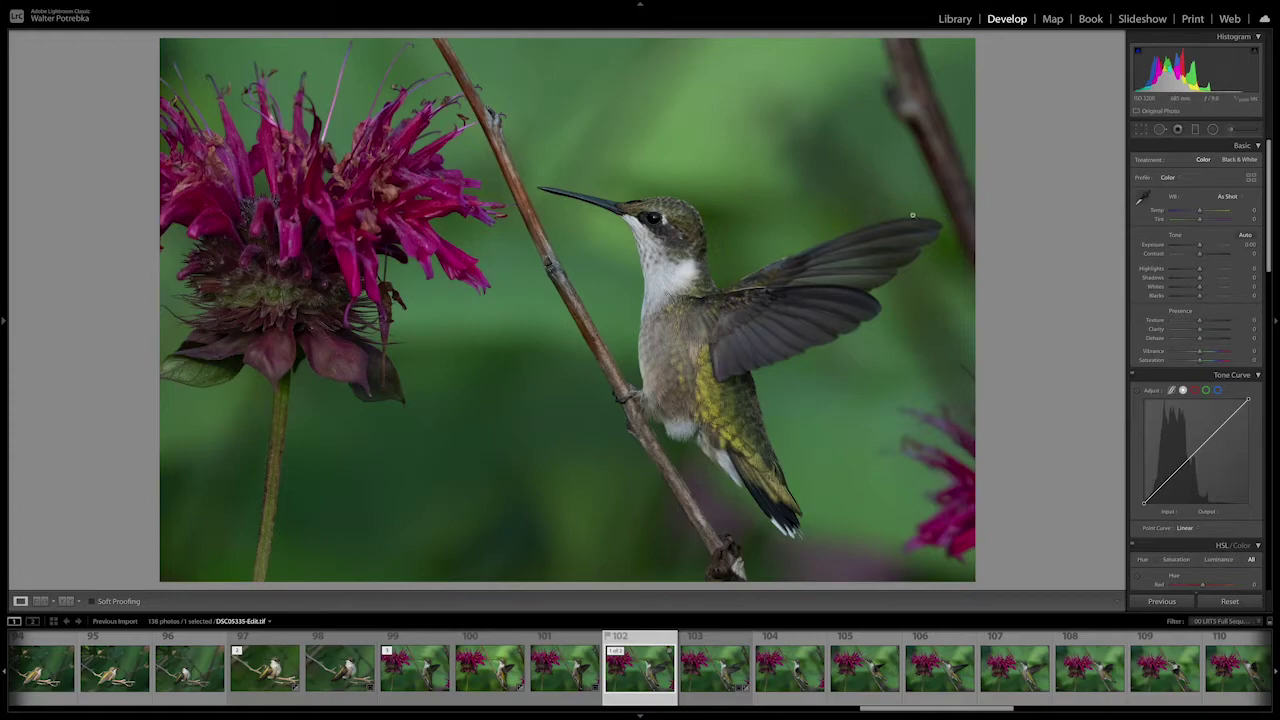
- Warm the denoised copy's white balance by setting Temp to +5, and check the bird up close
{"action": "scroll", "coordinate": [1226, 237], "scroll_direction": "down", "scroll_amount": 2}
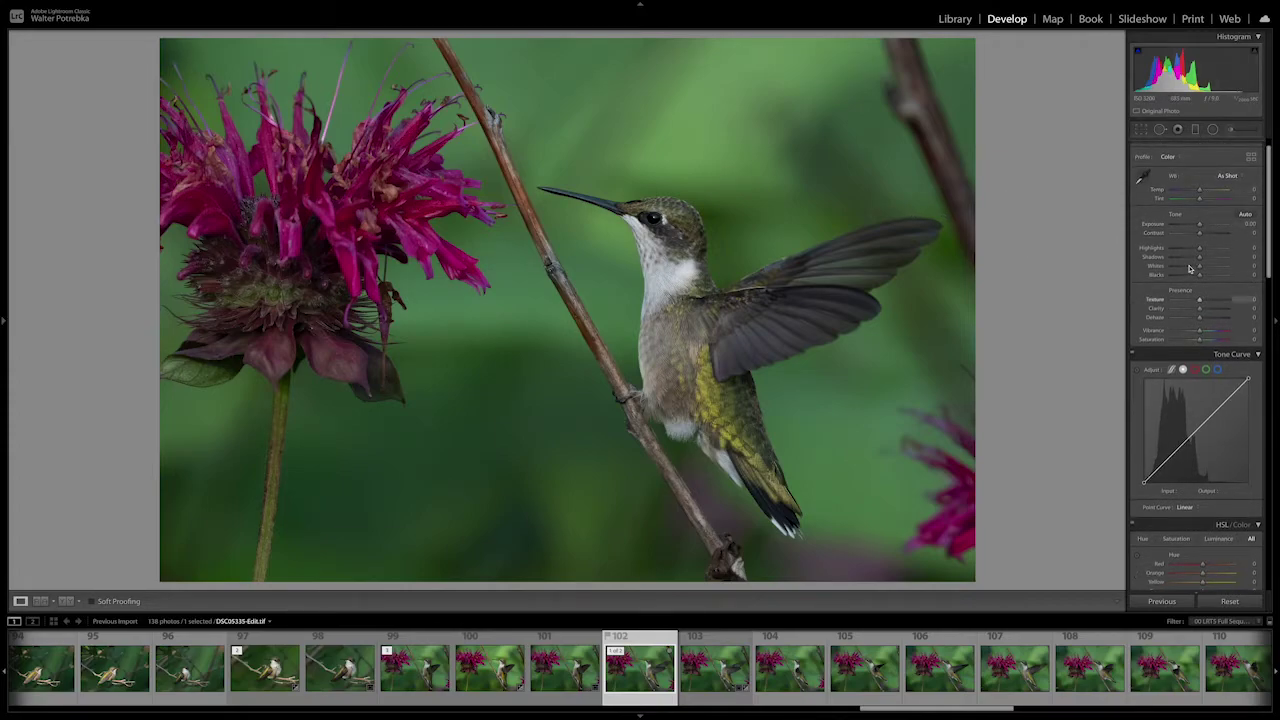
{"action": "scroll", "coordinate": [1146, 273], "scroll_direction": "up", "scroll_amount": 2}
{"action": "scroll", "coordinate": [1146, 273], "scroll_direction": "down", "scroll_amount": 1}
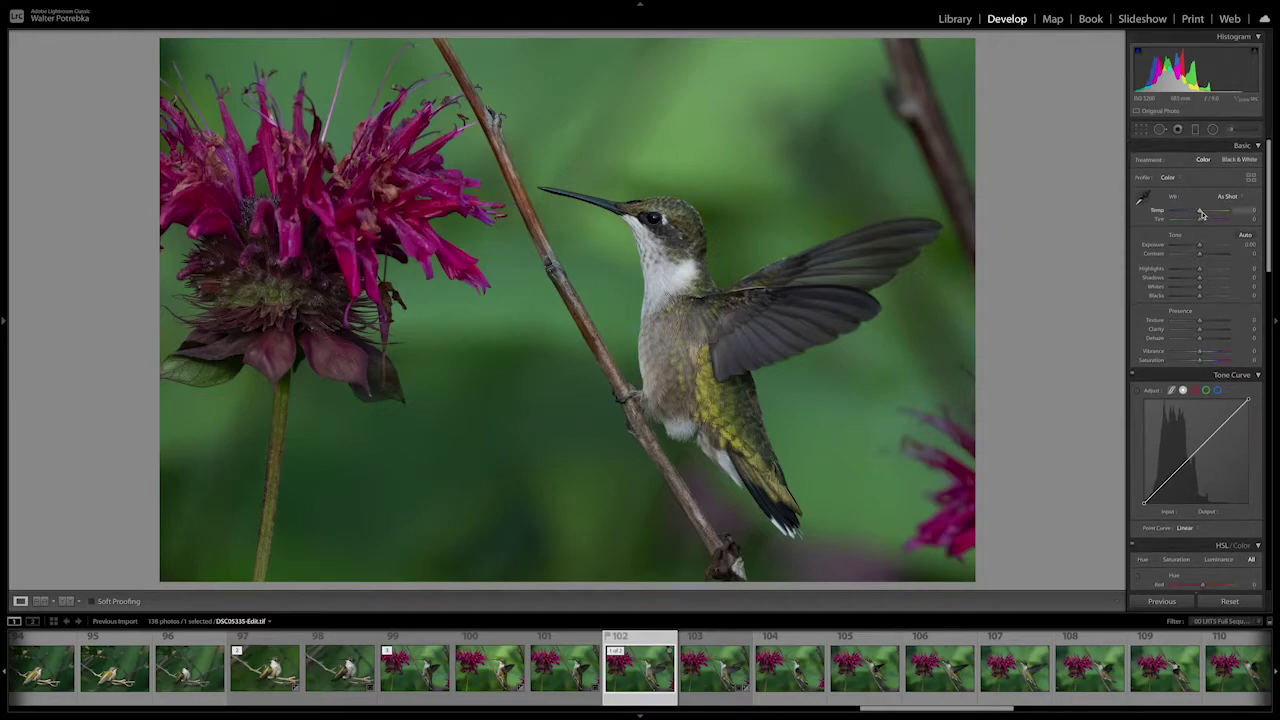
{"action": "left_click_drag", "start_coordinate": [1201, 213], "coordinate": [1202, 213]}
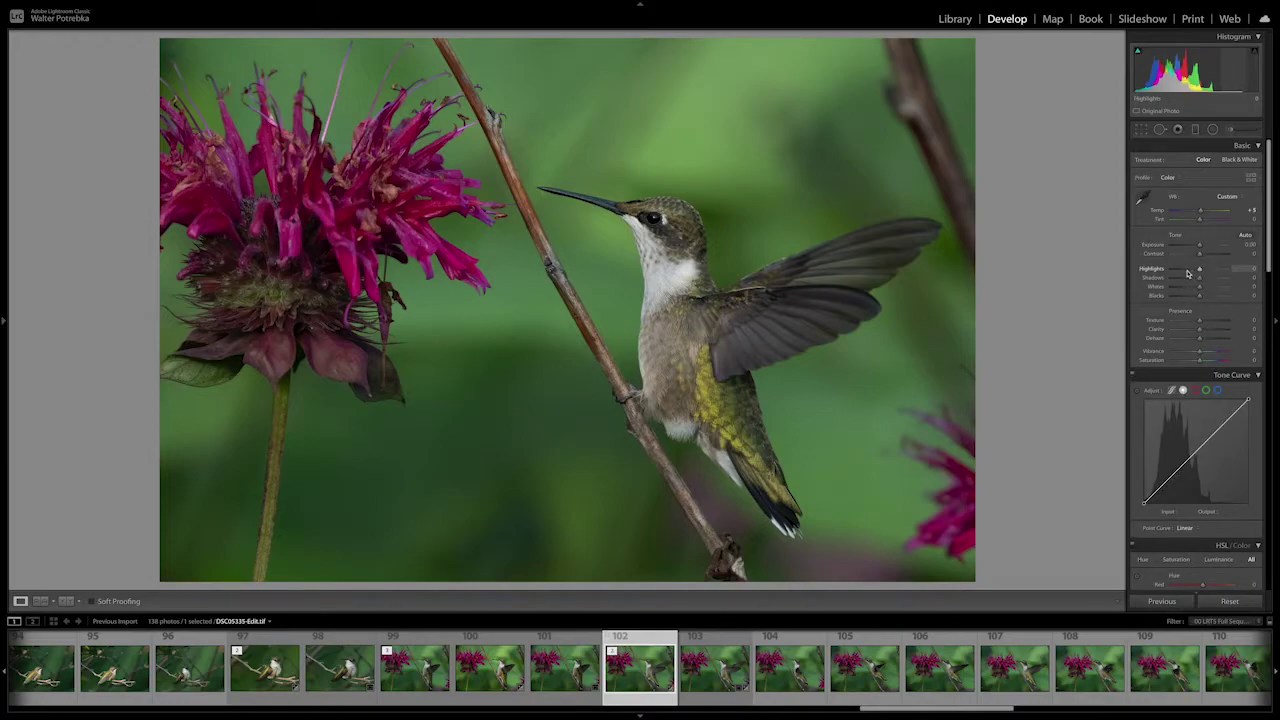
{"action": "left_click", "coordinate": [695, 243]}
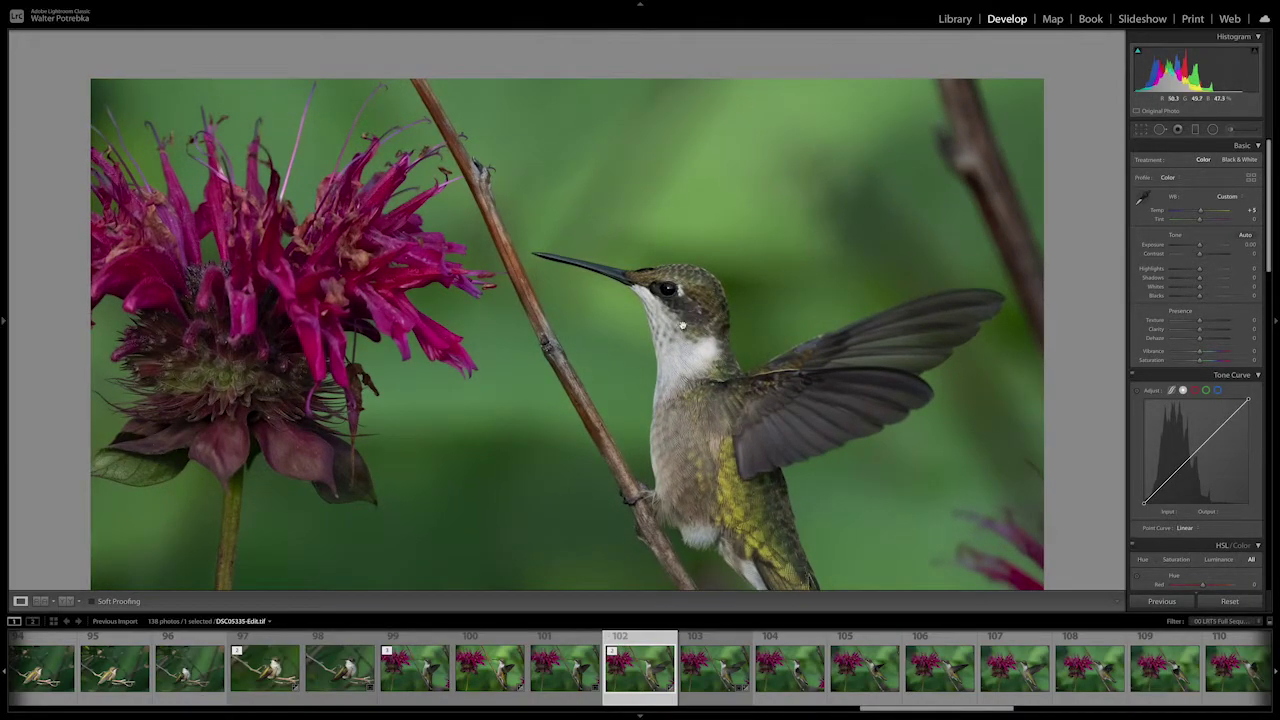
{"action": "left_click", "coordinate": [683, 326]}
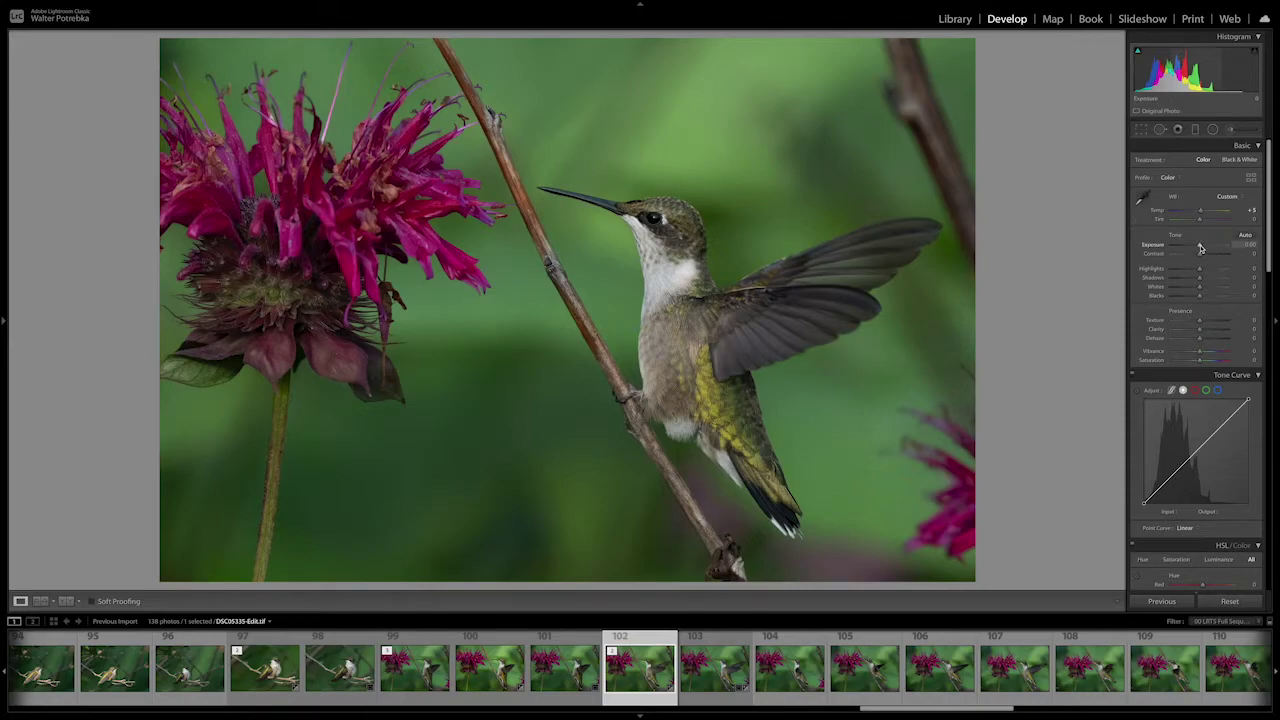
- Adjust the photo's tone by setting Exposure to +0.60, Highlights to -64 and Blacks to -35
{"action": "left_click_drag", "start_coordinate": [1200, 271], "coordinate": [1190, 270]}
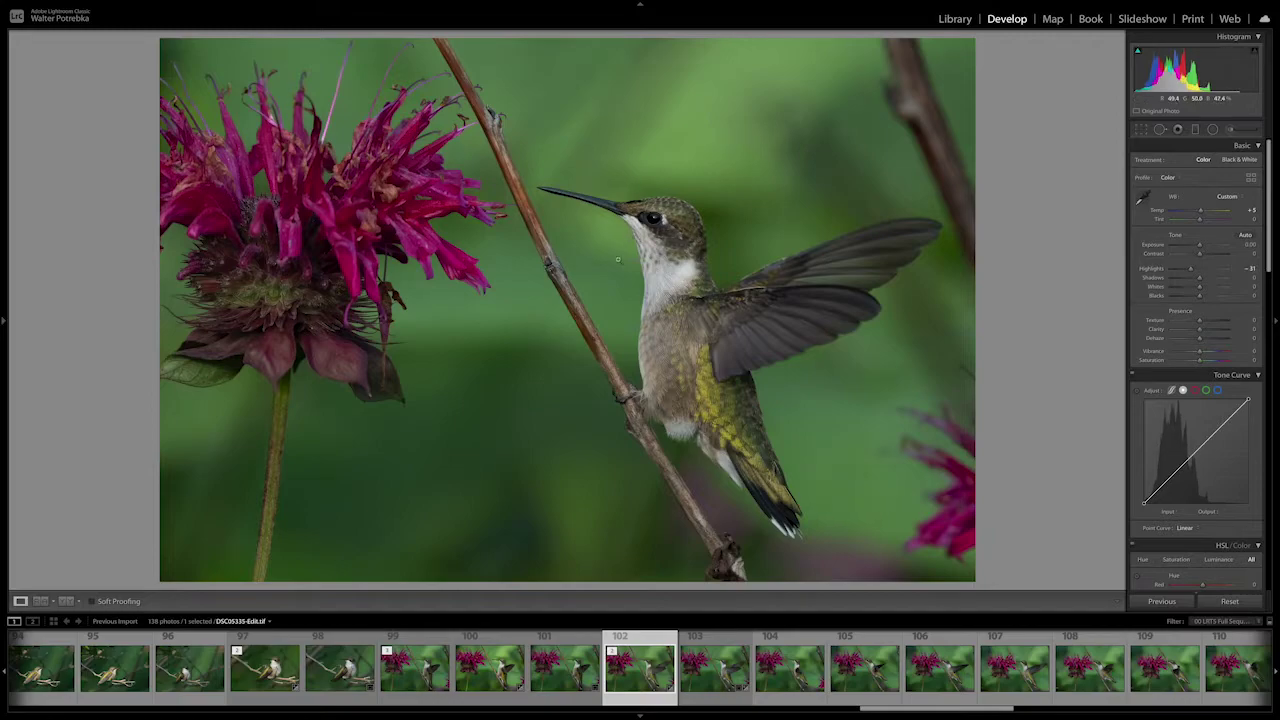
{"action": "left_click_drag", "start_coordinate": [1200, 299], "coordinate": [1190, 297]}
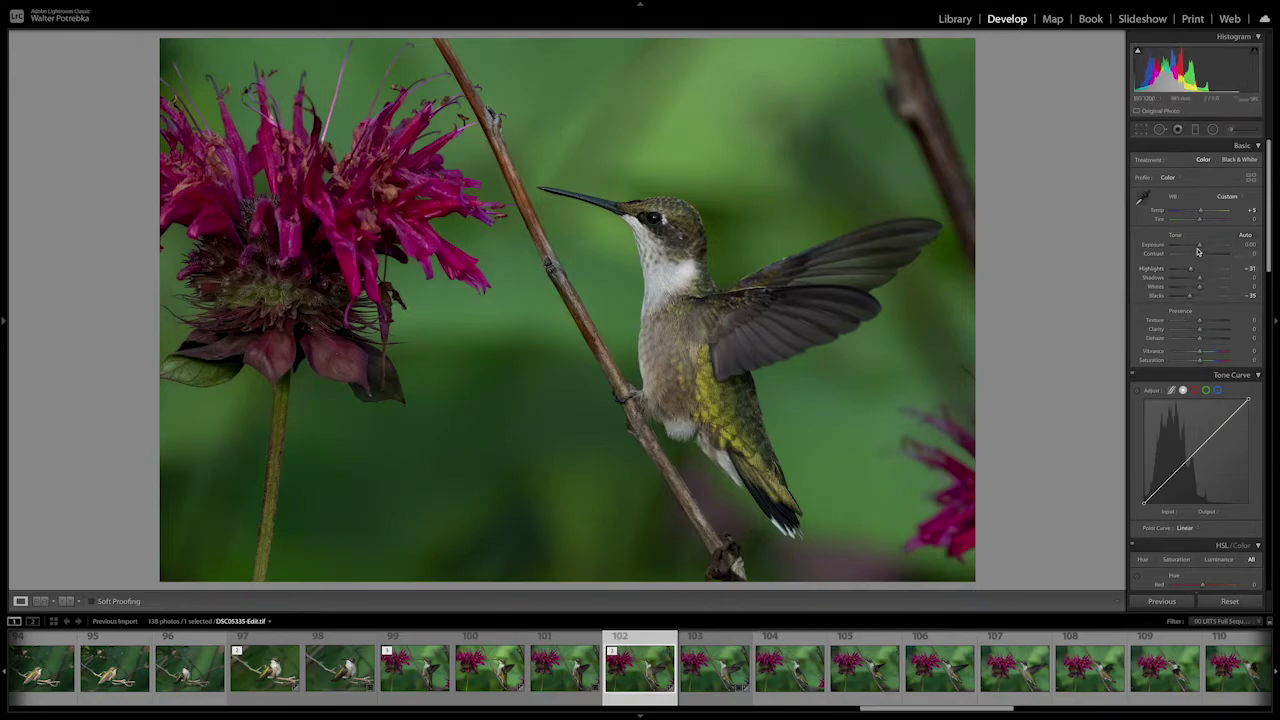
{"action": "left_click_drag", "start_coordinate": [1200, 247], "coordinate": [1202, 247]}
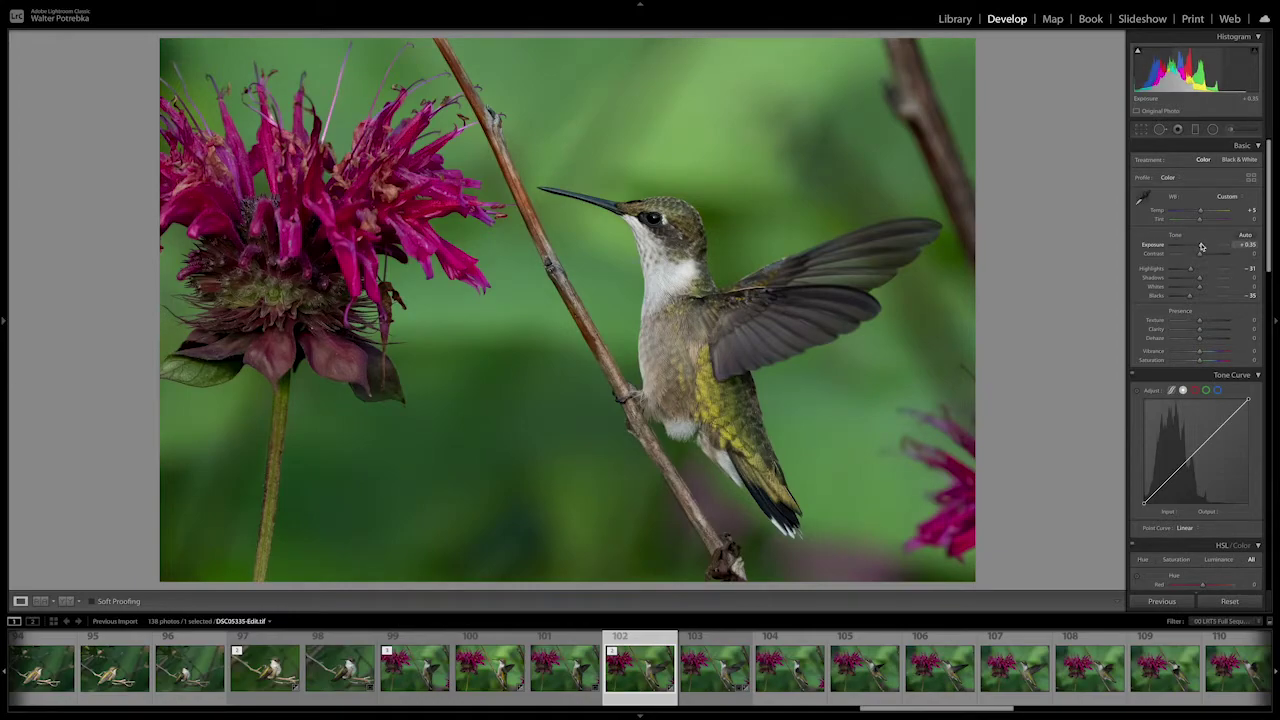
{"action": "left_click_drag", "start_coordinate": [1202, 247], "coordinate": [1203, 245]}
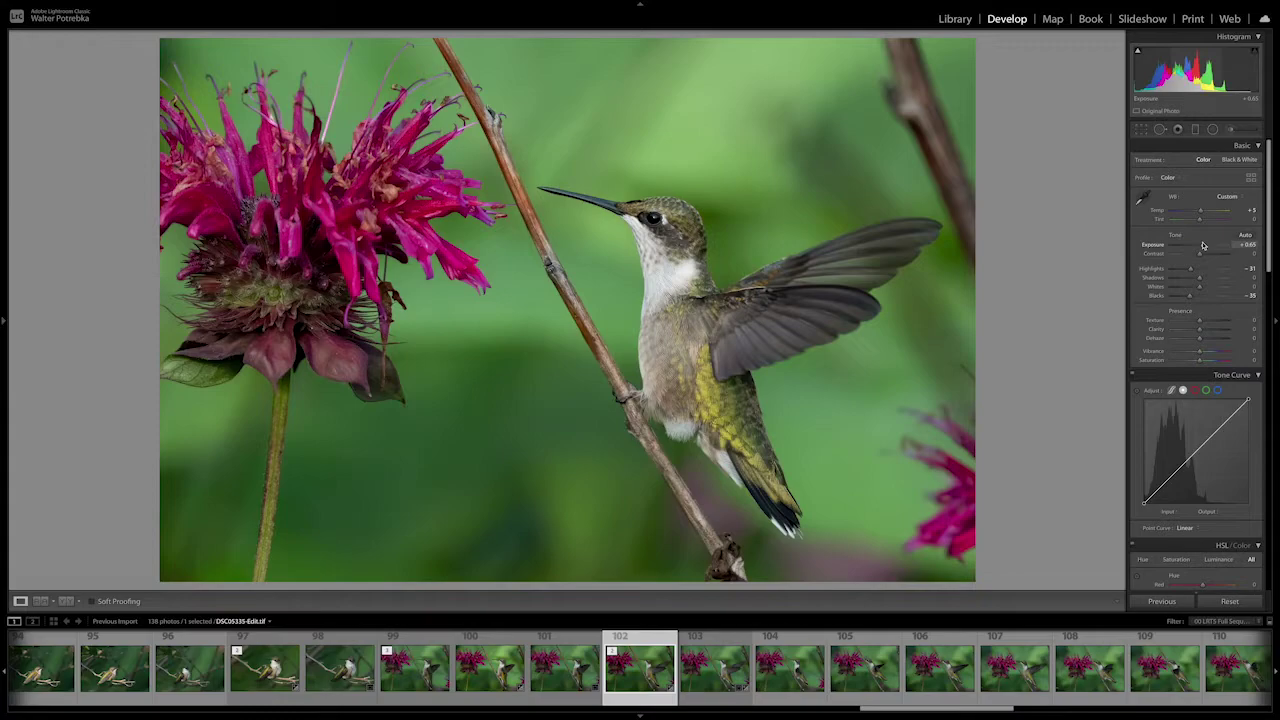
{"action": "left_click_drag", "start_coordinate": [1203, 245], "coordinate": [1204, 245]}
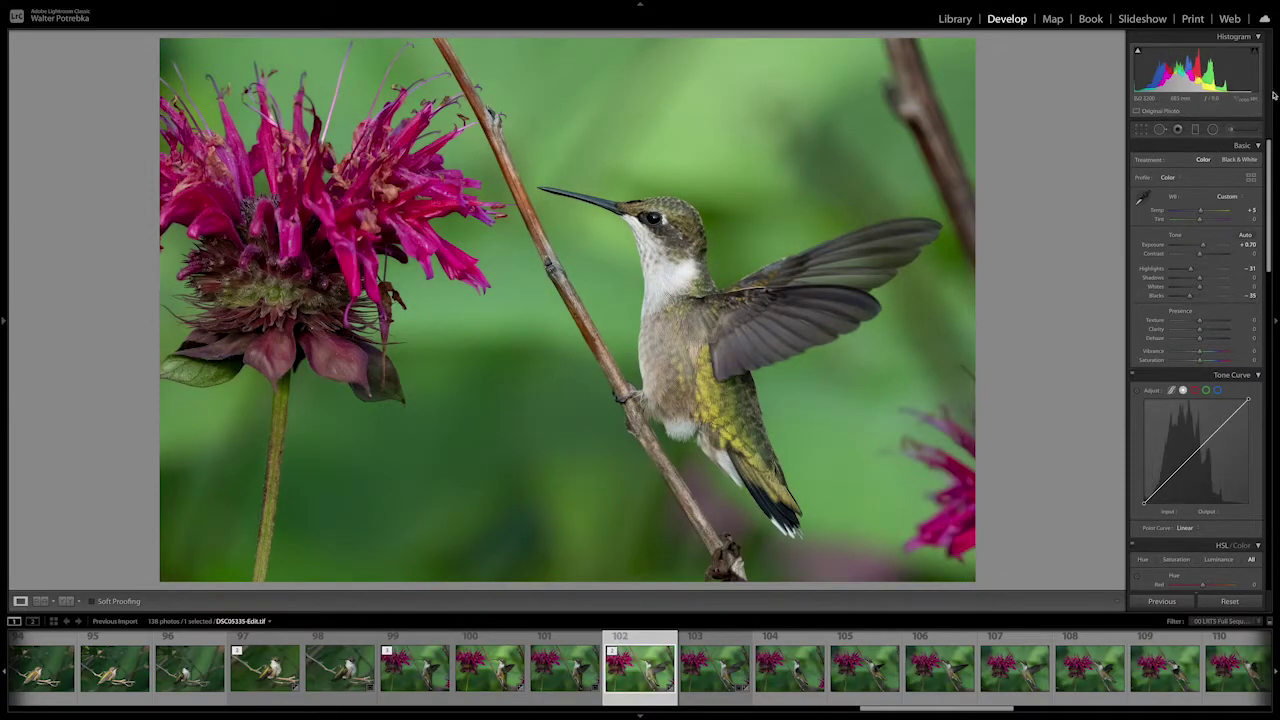
{"action": "left_click", "coordinate": [1201, 249]}
{"action": "left_click_drag", "start_coordinate": [1201, 249], "coordinate": [1178, 269]}
- Draw a radial filter centred on the hummingbird and tilt the ellipse to follow its body
{"action": "left_click", "coordinate": [1213, 131]}
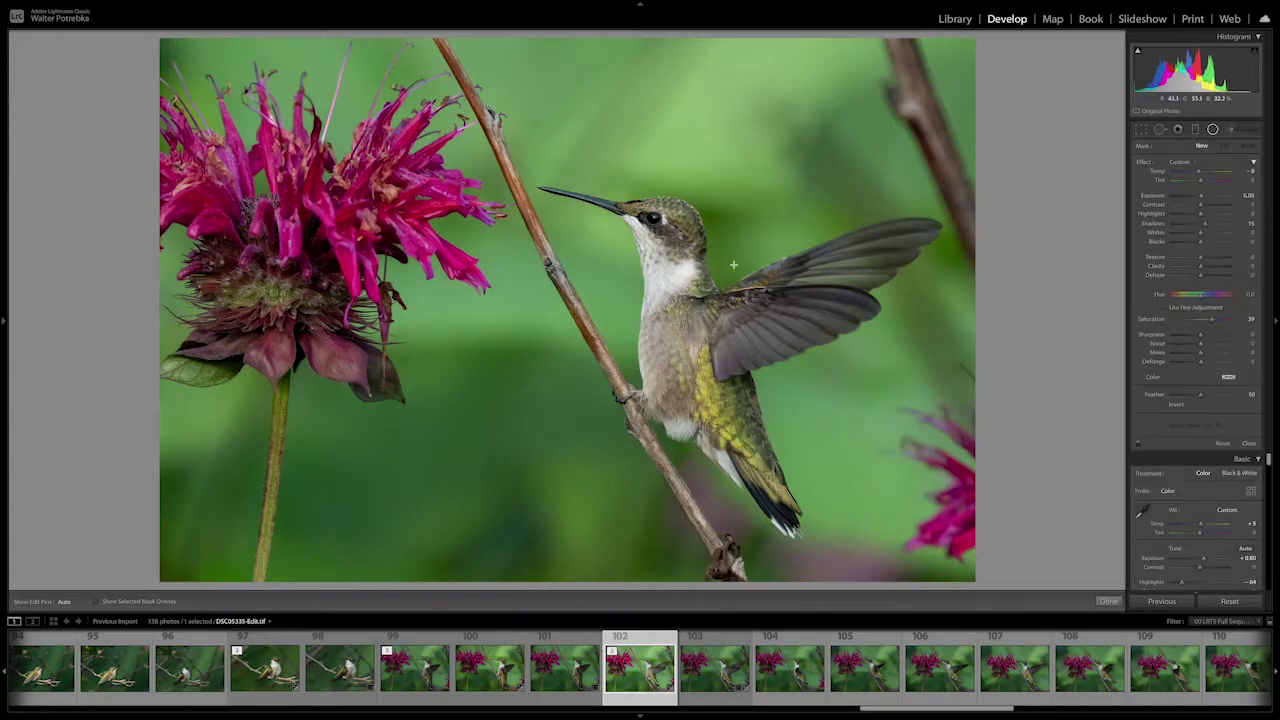
{"action": "left_click_drag", "start_coordinate": [670, 290], "coordinate": [862, 578]}
{"action": "left_click_drag", "start_coordinate": [566, 528], "coordinate": [505, 440]}
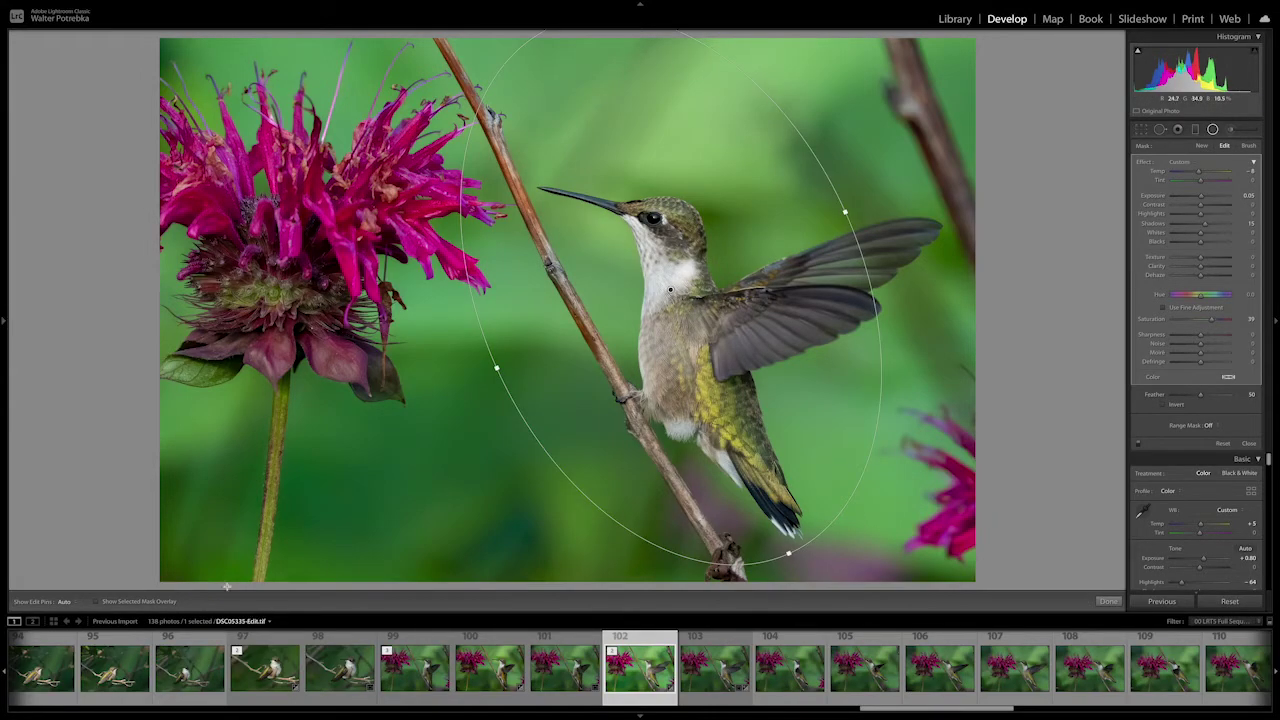
- Show the selected mask overlay and enlarge the radial filter's ellipse to take in more of the bird's wings and tail
{"action": "left_click", "coordinate": [124, 607]}
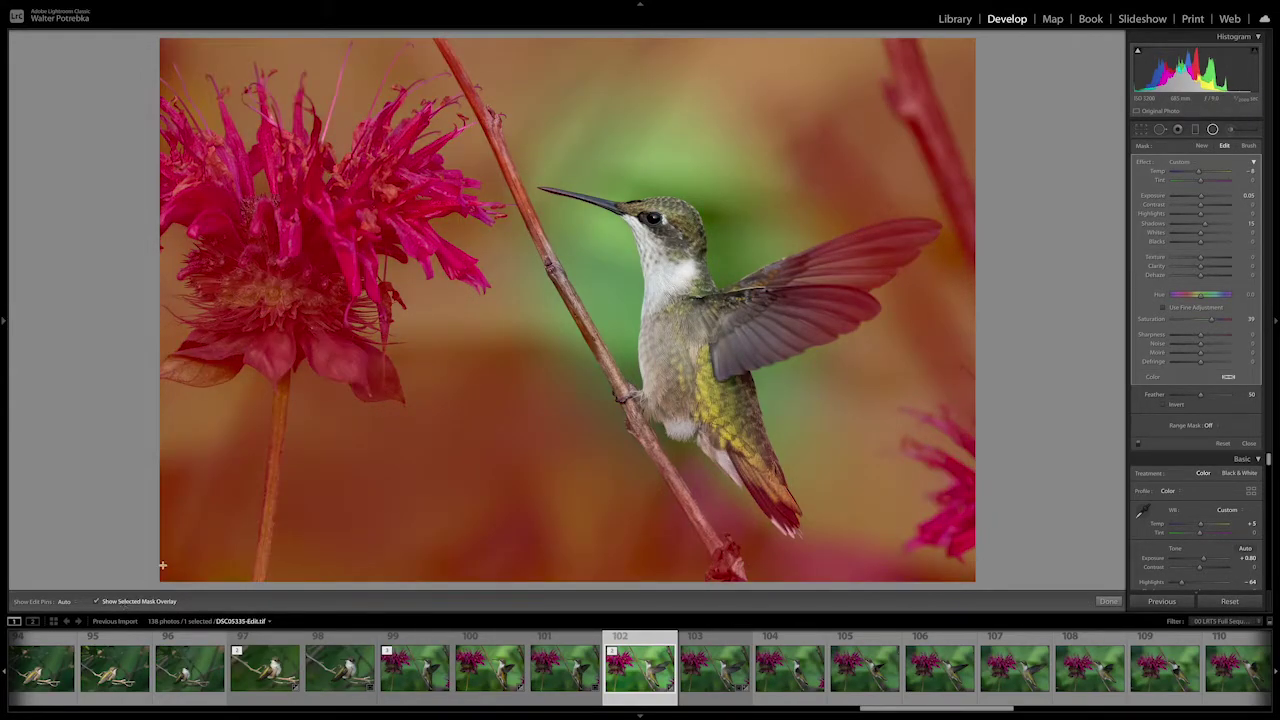
{"action": "left_click_drag", "start_coordinate": [497, 368], "coordinate": [471, 379]}
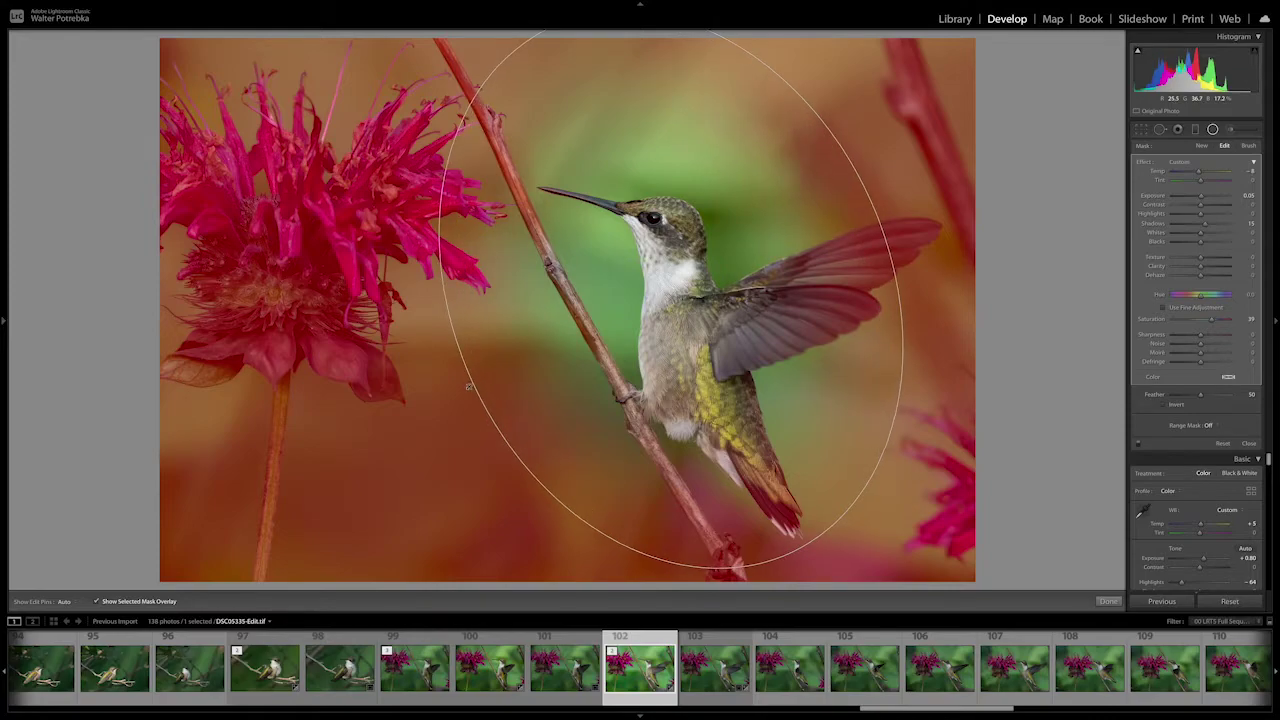
{"action": "left_click_drag", "start_coordinate": [788, 553], "coordinate": [793, 563]}
{"action": "left_click_drag", "start_coordinate": [870, 201], "coordinate": [908, 188]}
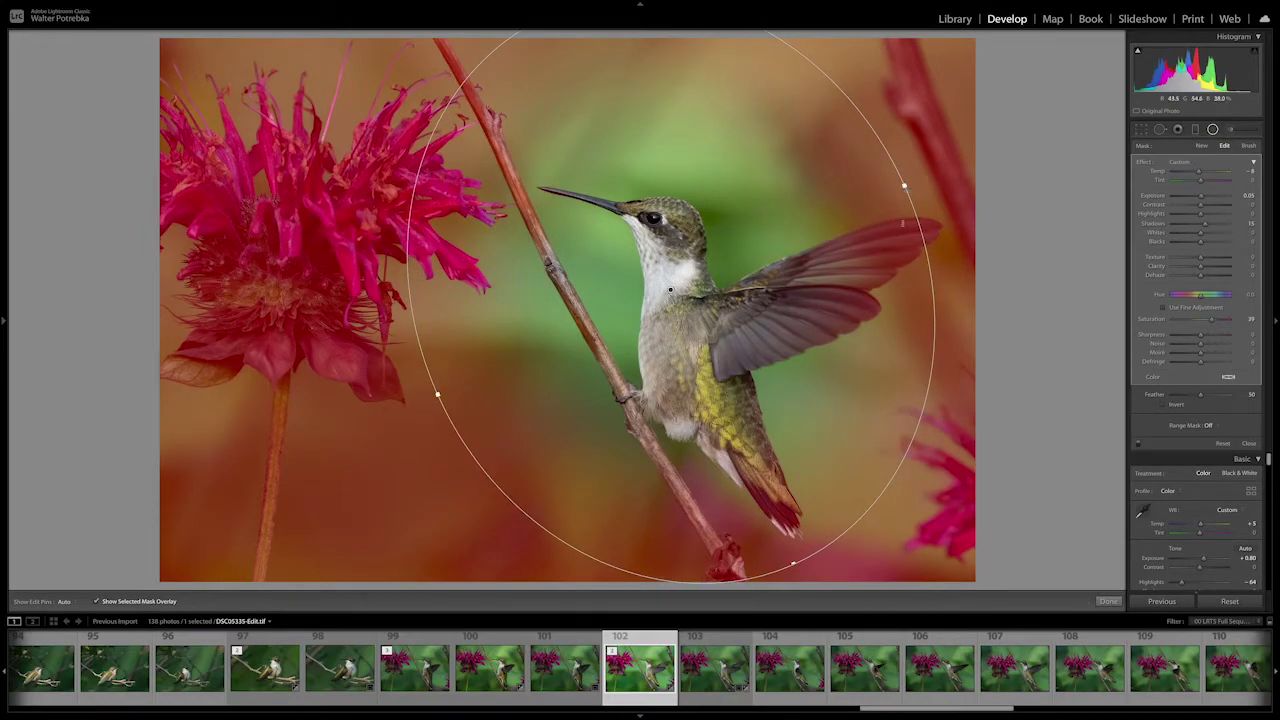
- Enlarge and tilt the radial filter's ellipse further to take in the hummingbird's tail and wing, and hide the mask overlay
{"action": "left_click_drag", "start_coordinate": [792, 563], "coordinate": [829, 608]}
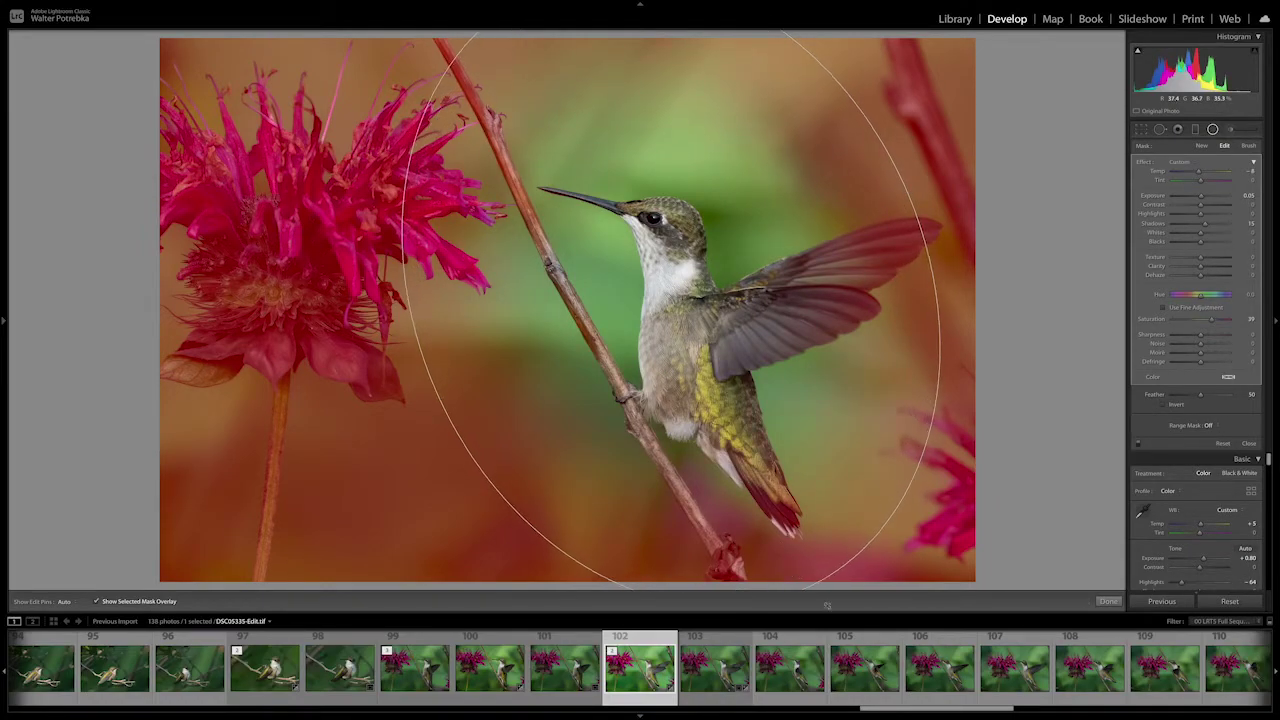
{"action": "left_click_drag", "start_coordinate": [695, 310], "coordinate": [650, 233]}
{"action": "left_click_drag", "start_coordinate": [776, 509], "coordinate": [795, 545]}
{"action": "left_click_drag", "start_coordinate": [662, 228], "coordinate": [708, 311]}
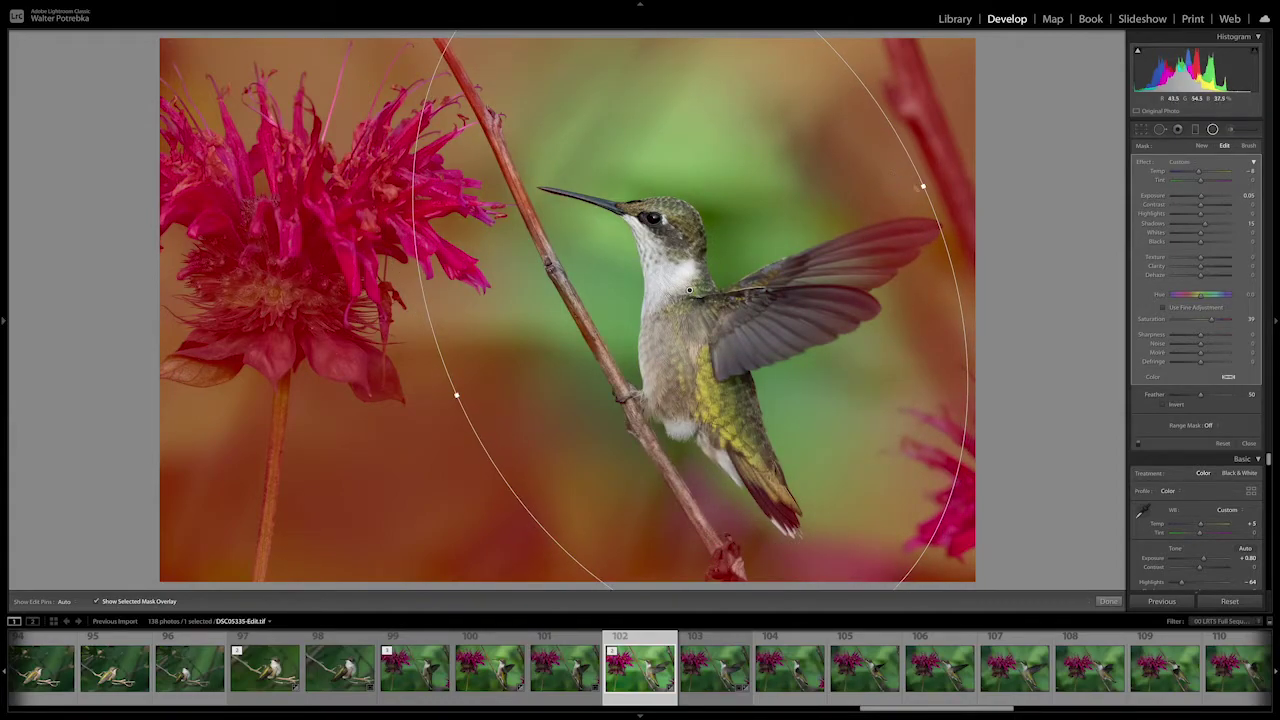
{"action": "left_click_drag", "start_coordinate": [923, 186], "coordinate": [945, 177]}
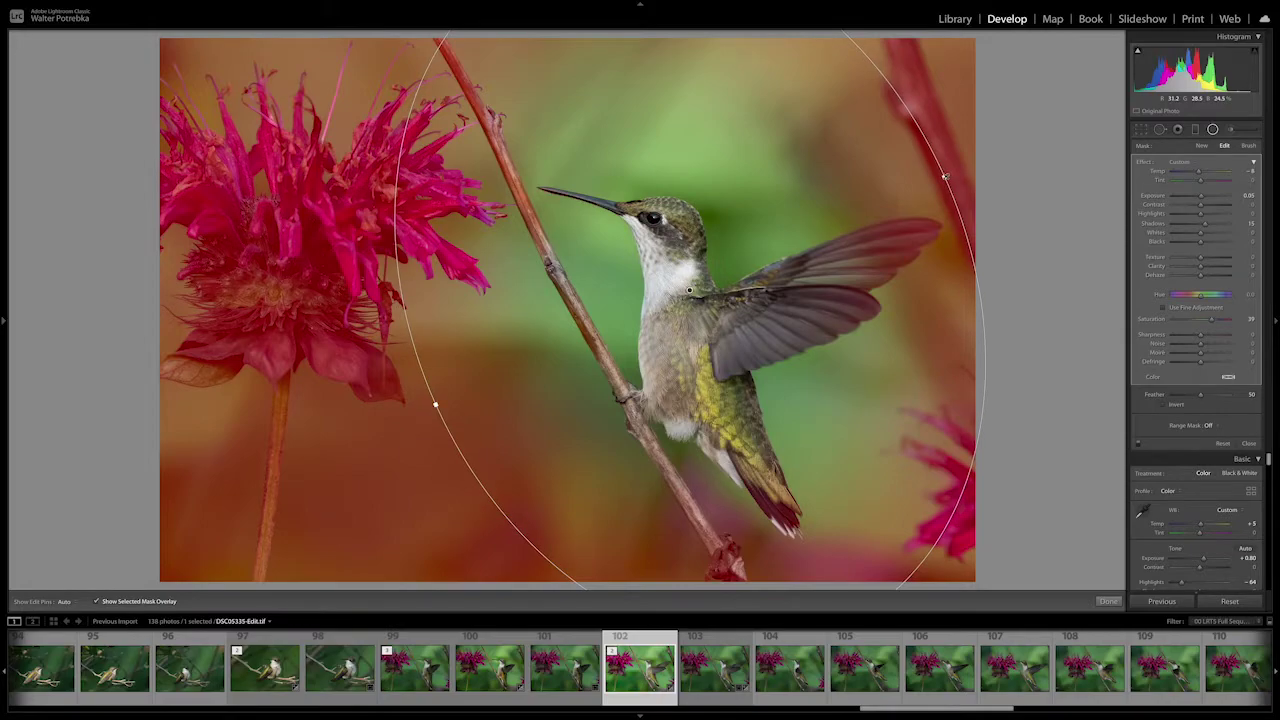
{"action": "left_click", "coordinate": [162, 603]}
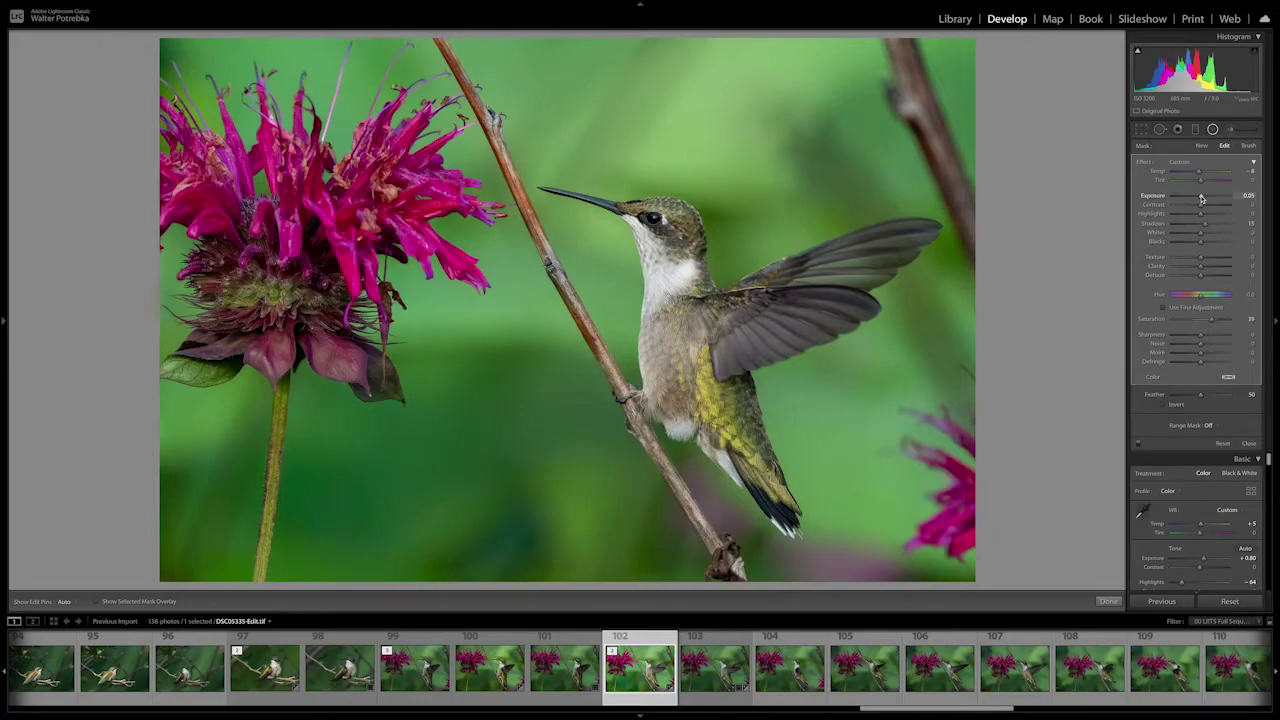
- Darken the area around the bird by setting the radial filter's Exposure to about -0.3 and Shadows to -7, and close the filter
{"action": "left_click_drag", "start_coordinate": [1201, 198], "coordinate": [1186, 198]}
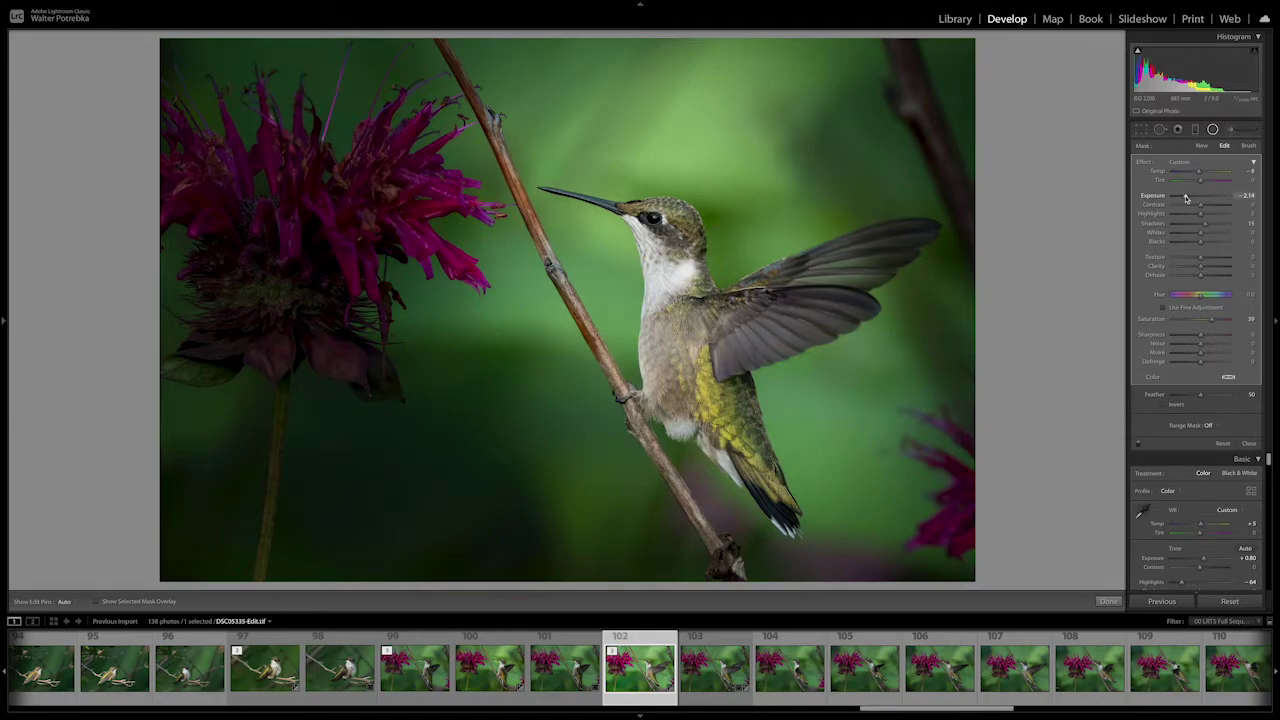
{"action": "mouse_move", "coordinate": [1186, 198]}
{"action": "left_mouse_down"}
{"action": "mouse_move", "coordinate": [1207, 198]}
{"action": "mouse_move", "coordinate": [1193, 227]}
{"action": "mouse_move", "coordinate": [1199, 200]}
{"action": "left_mouse_up"}
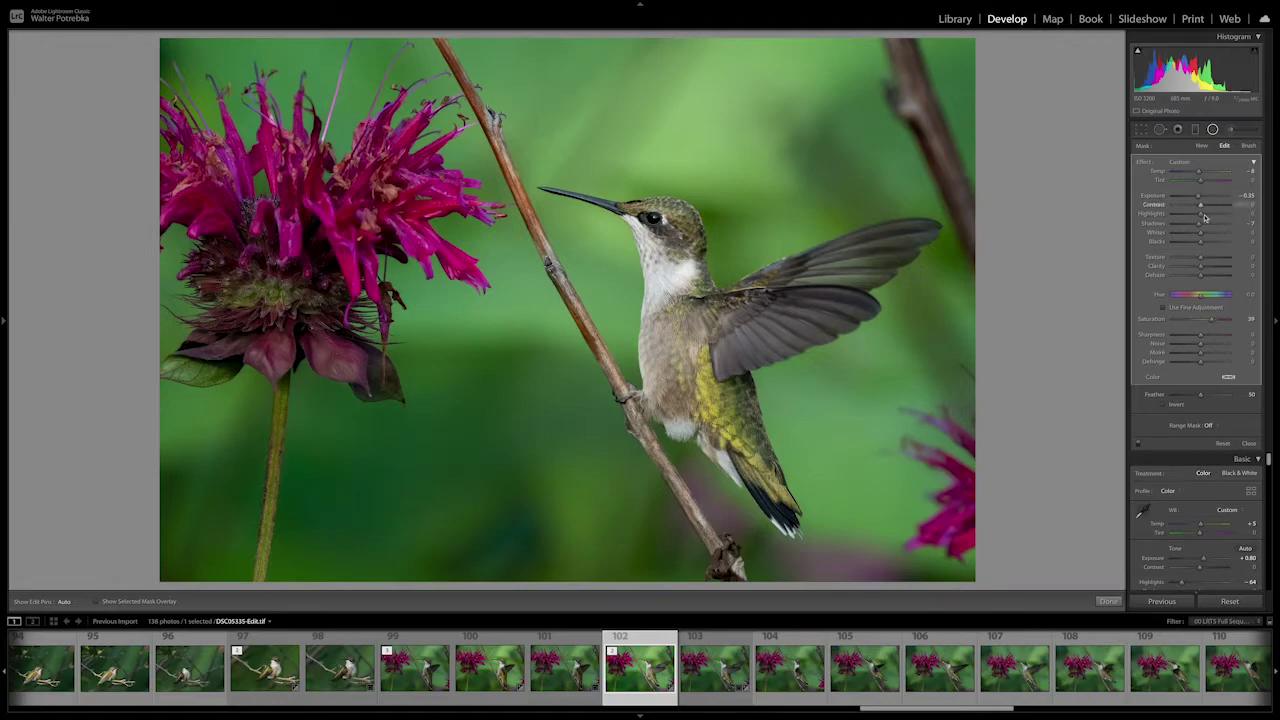
{"action": "left_click_drag", "start_coordinate": [1198, 199], "coordinate": [1199, 199]}
{"action": "left_click", "coordinate": [1213, 130]}
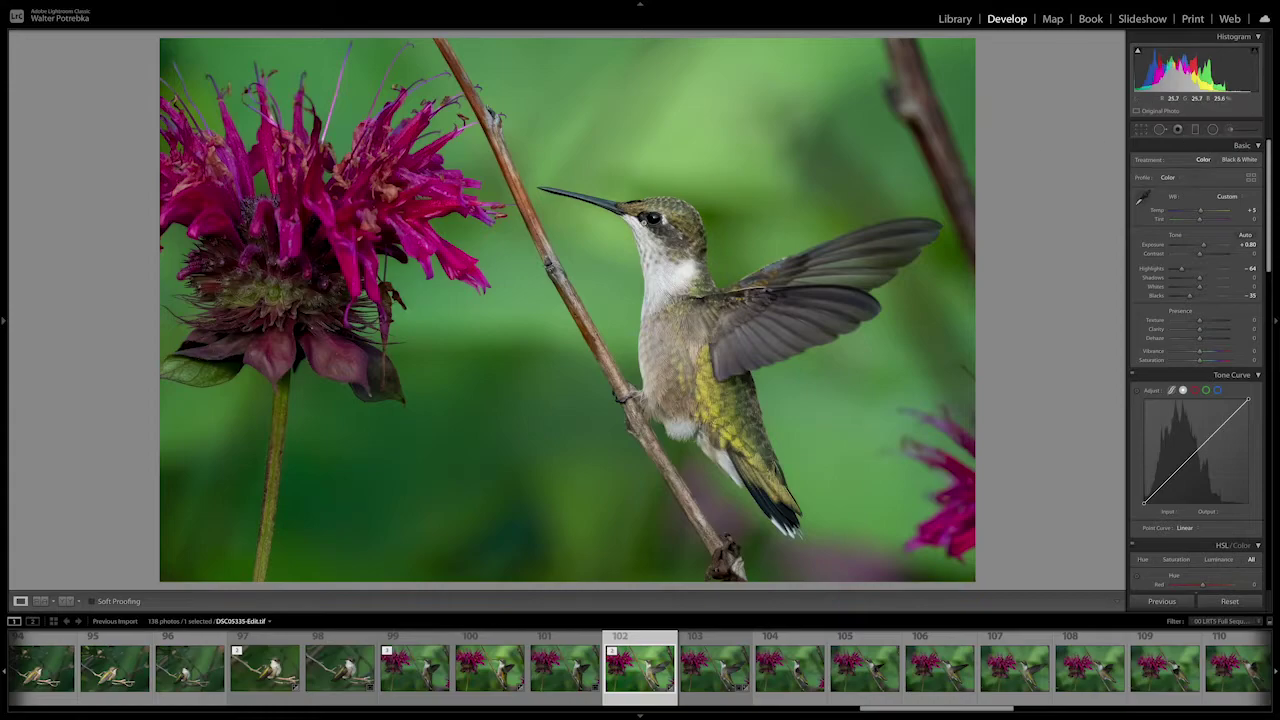
- Brush over the hummingbird's eye with an adjustment brush and brighten it with an Exposure of about 0.6
{"action": "left_click", "coordinate": [645, 222]}
{"action": "left_click", "coordinate": [1233, 130]}
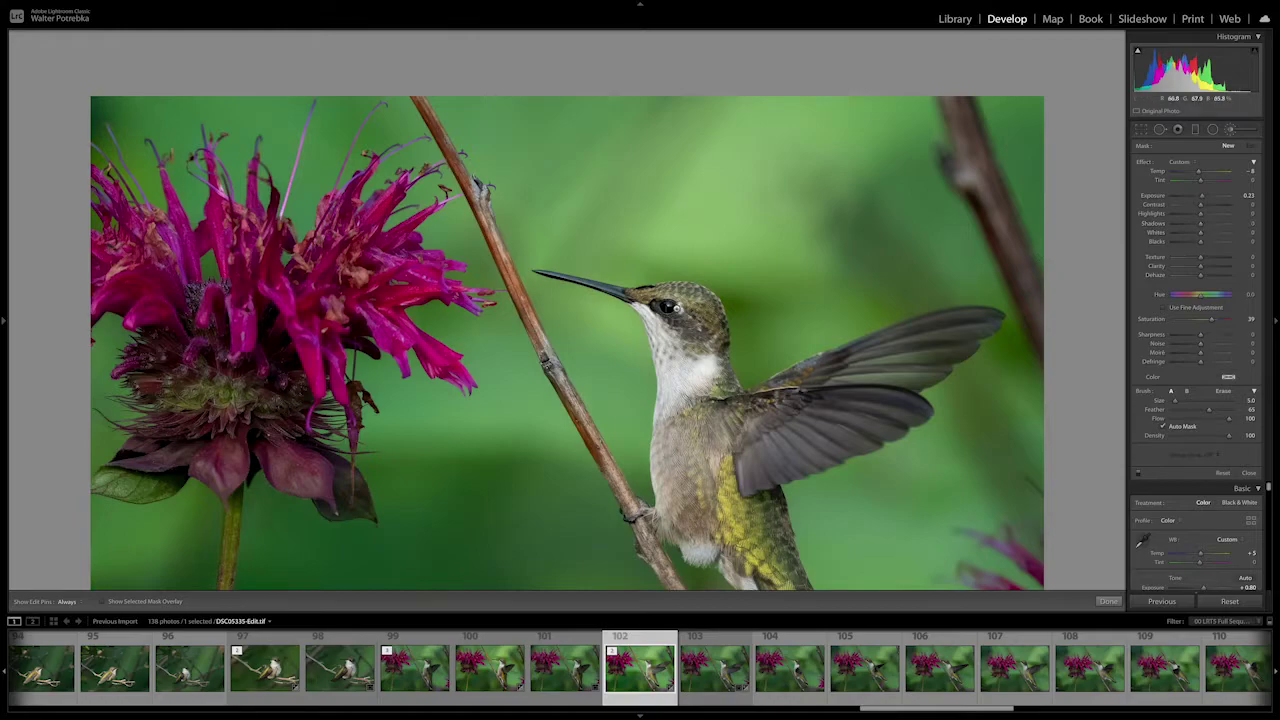
{"action": "key", "text": "h"}
{"action": "key", "text": "h"}
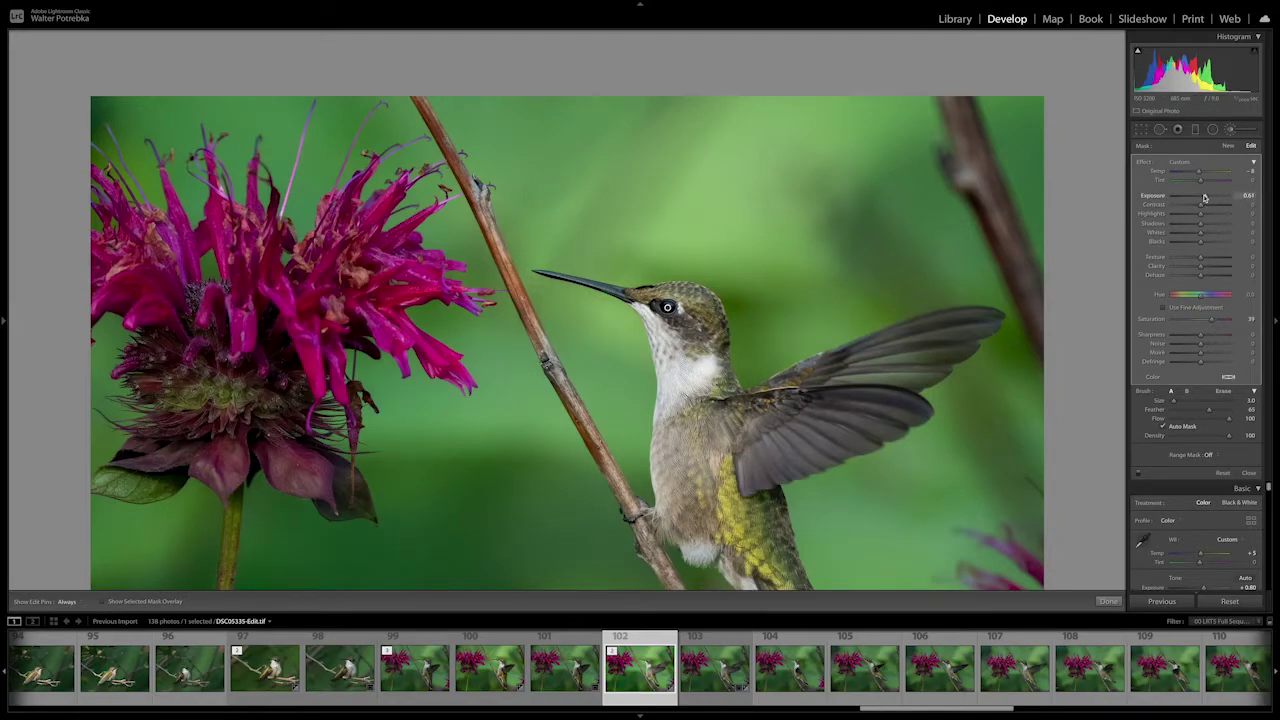
{"action": "left_click", "coordinate": [1230, 129]}
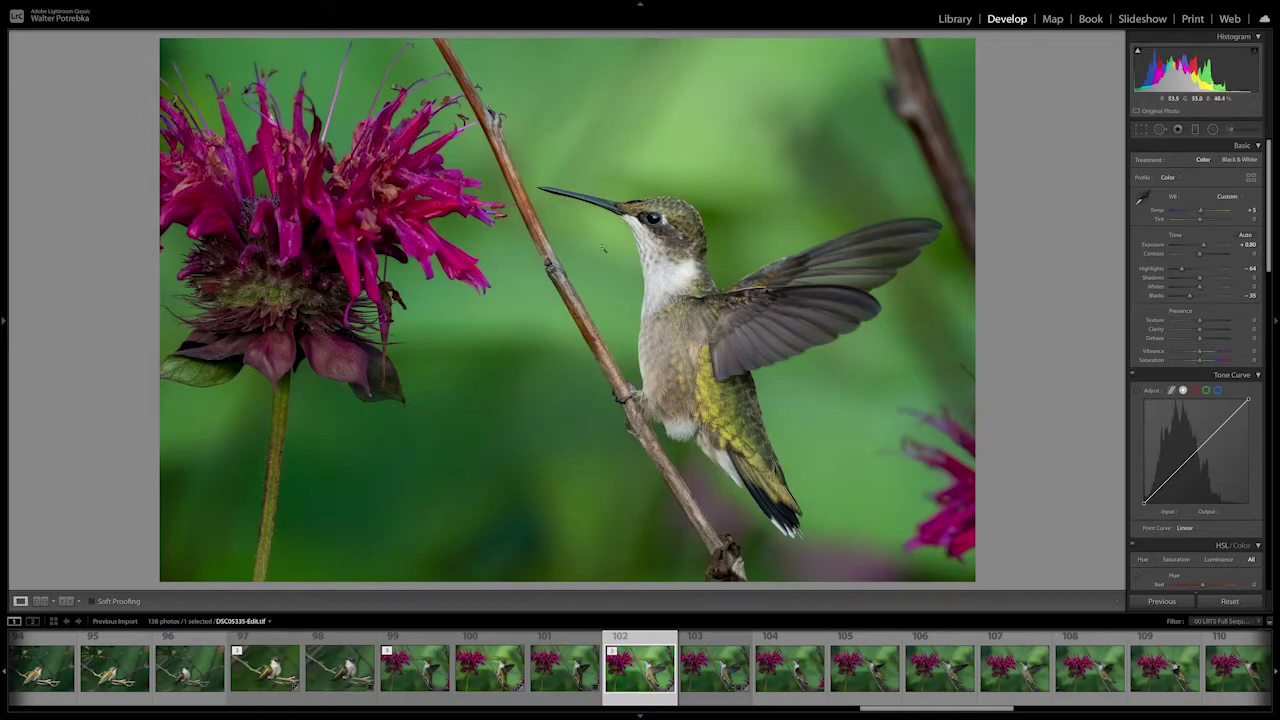
- Tone down the flower's colour by lowering the HSL Magenta saturation to -14
{"action": "scroll", "coordinate": [1146, 362], "scroll_direction": "down", "scroll_amount": 5}
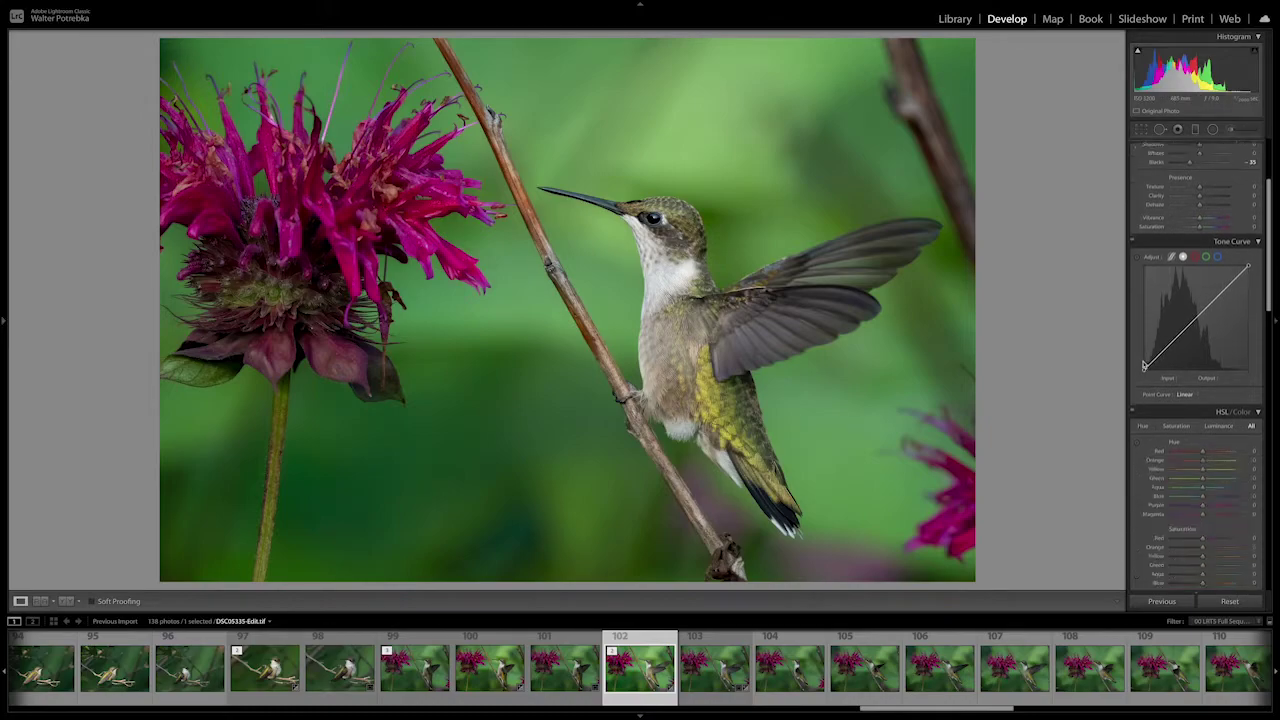
{"action": "scroll", "coordinate": [1146, 362], "scroll_direction": "down", "scroll_amount": 3}
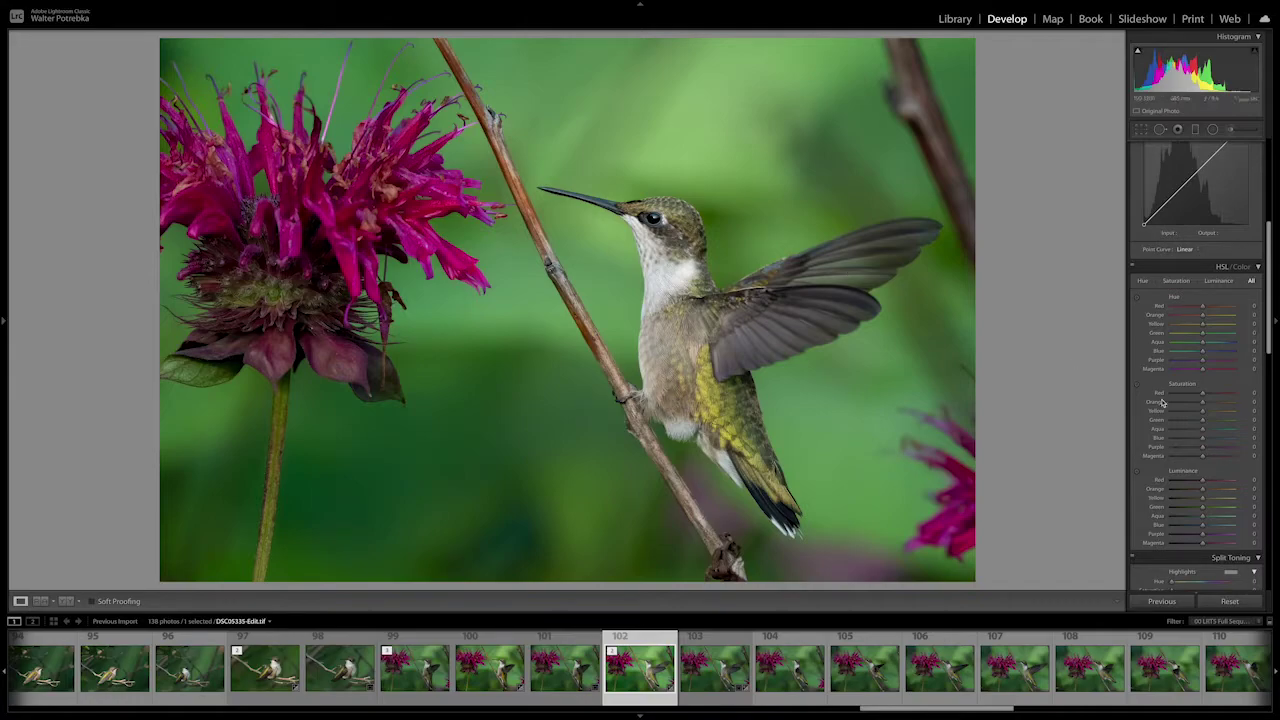
{"action": "scroll", "coordinate": [1165, 402], "scroll_direction": "up", "scroll_amount": 2}
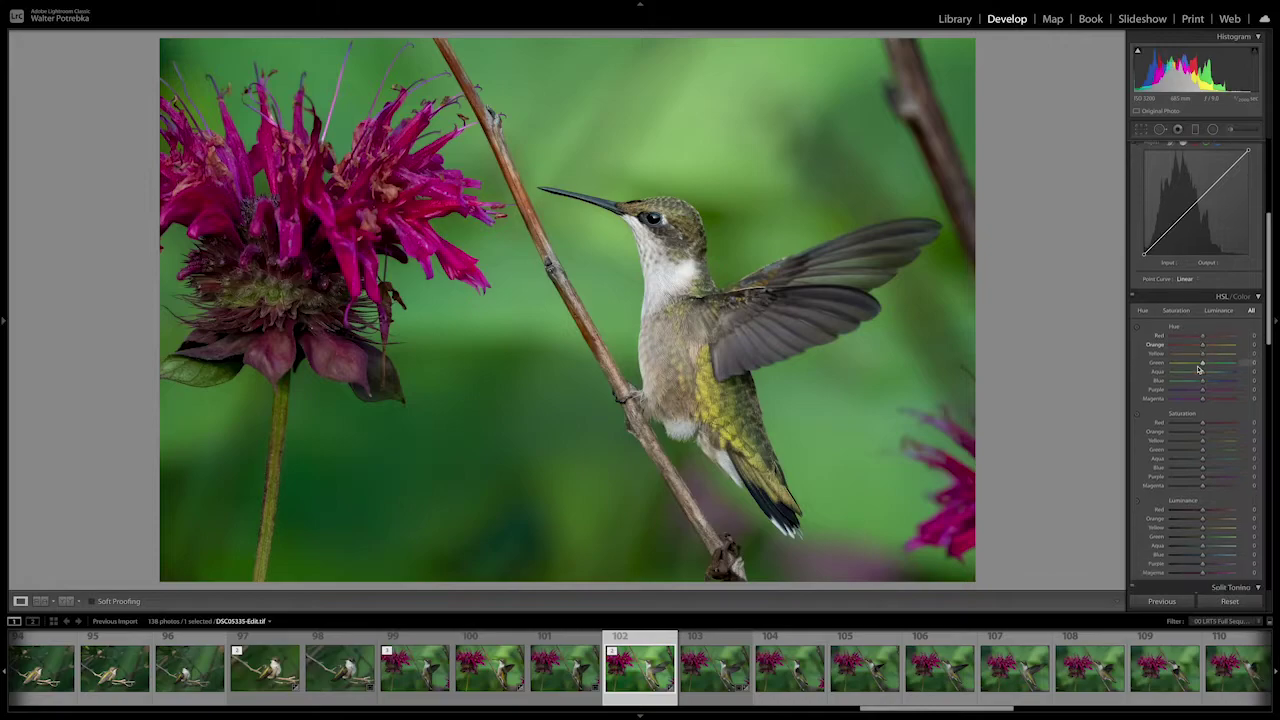
{"action": "scroll", "coordinate": [1202, 370], "scroll_direction": "down", "scroll_amount": 3}
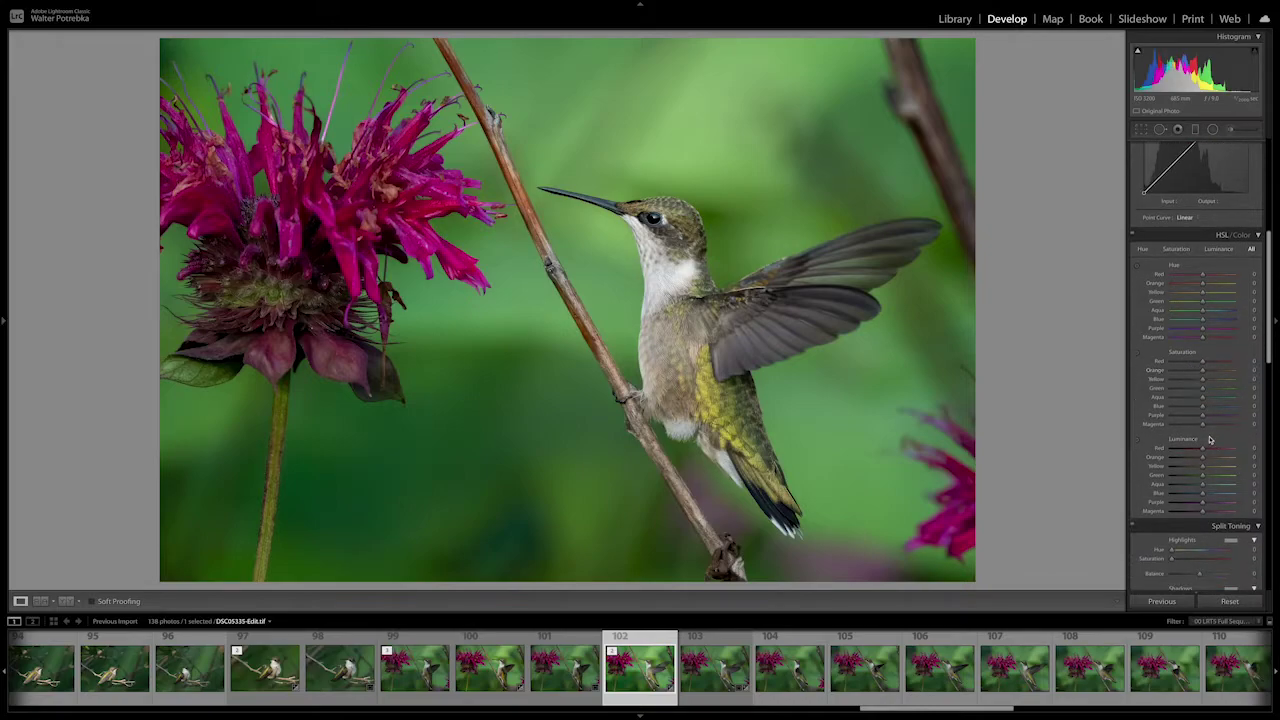
{"action": "mouse_move", "coordinate": [1203, 428]}
{"action": "left_mouse_down"}
{"action": "mouse_move", "coordinate": [1184, 428]}
{"action": "mouse_move", "coordinate": [1201, 426]}
{"action": "left_mouse_up"}
{"action": "scroll", "coordinate": [1201, 426], "scroll_direction": "down", "scroll_amount": 1}
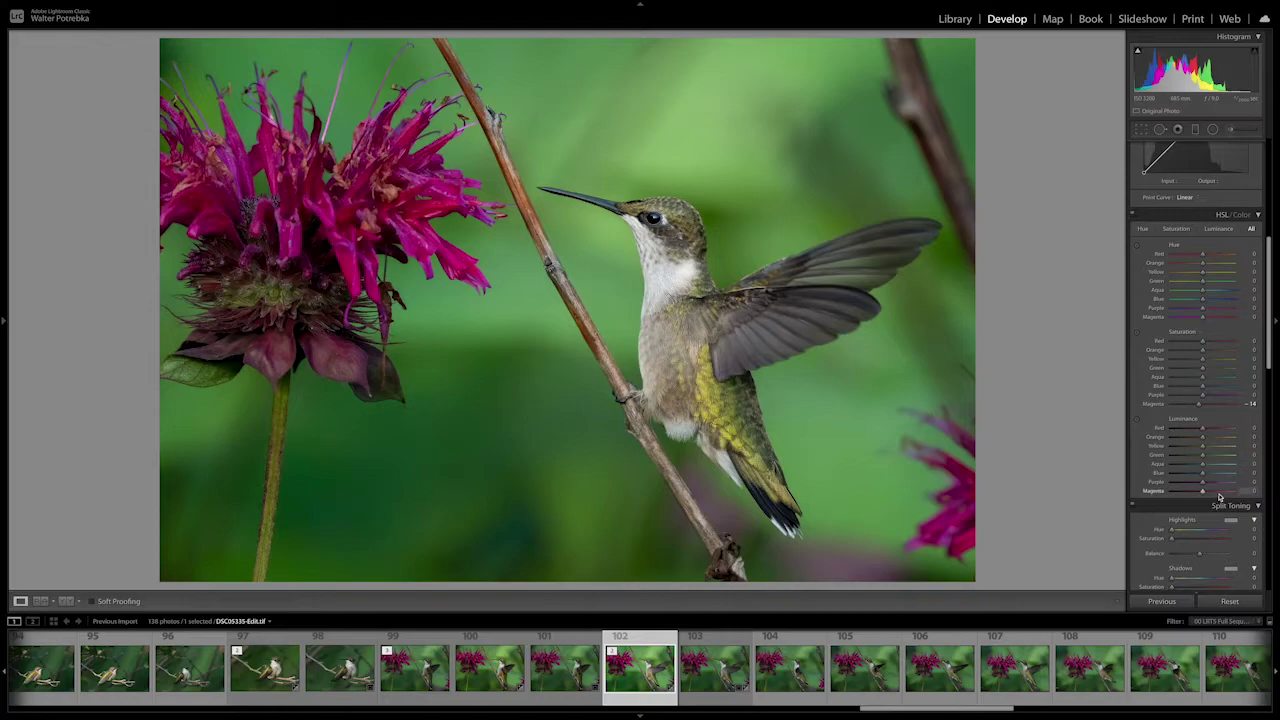
- Raise the HSL Magenta luminance to +35 and lower the Purple saturation to -9
{"action": "mouse_move", "coordinate": [1203, 492]}
{"action": "left_mouse_down"}
{"action": "mouse_move", "coordinate": [1234, 485]}
{"action": "mouse_move", "coordinate": [1212, 481]}
{"action": "left_mouse_up"}
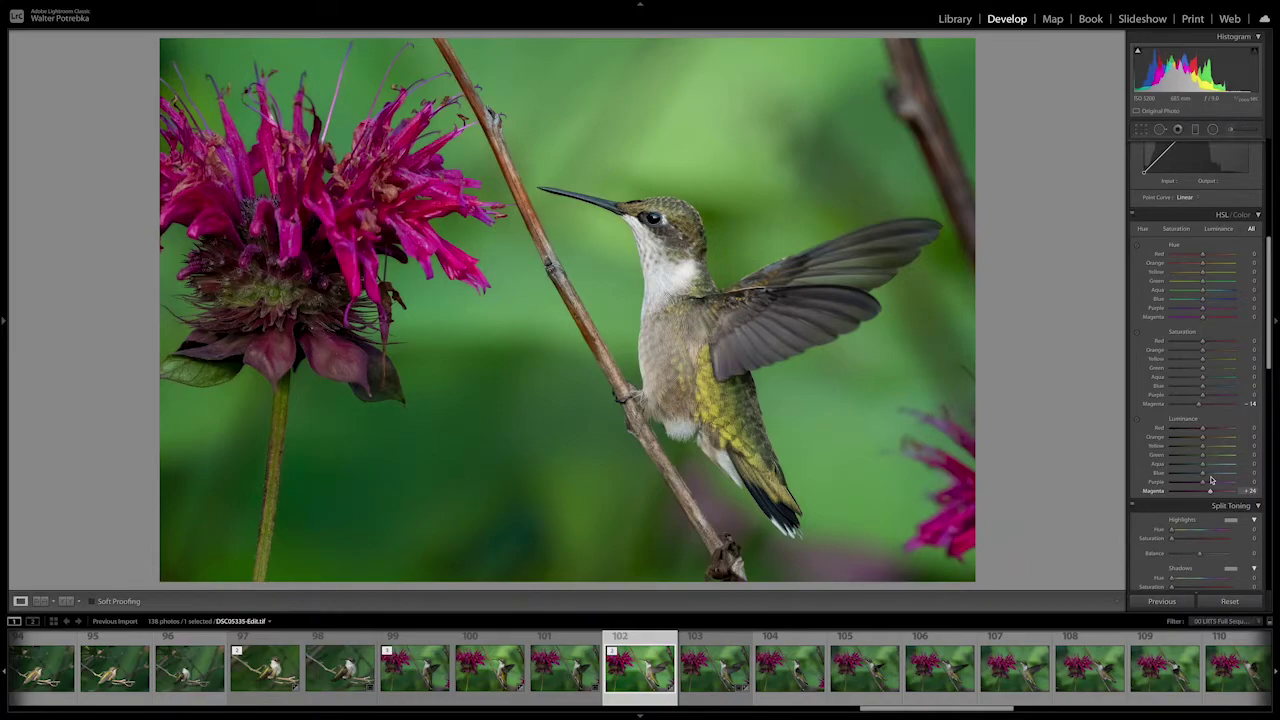
{"action": "mouse_move", "coordinate": [1211, 481]}
{"action": "left_mouse_down"}
{"action": "mouse_move", "coordinate": [1203, 494]}
{"action": "mouse_move", "coordinate": [1214, 495]}
{"action": "left_mouse_up"}
{"action": "mouse_move", "coordinate": [1201, 398]}
{"action": "left_mouse_down"}
{"action": "mouse_move", "coordinate": [1161, 398]}
{"action": "mouse_move", "coordinate": [1200, 397]}
{"action": "left_mouse_up"}
- Warm the photo's white balance slightly by setting Temp to +7
{"action": "scroll", "coordinate": [1212, 340], "scroll_direction": "down", "scroll_amount": 3}
{"action": "scroll", "coordinate": [1212, 340], "scroll_direction": "down", "scroll_amount": 2}
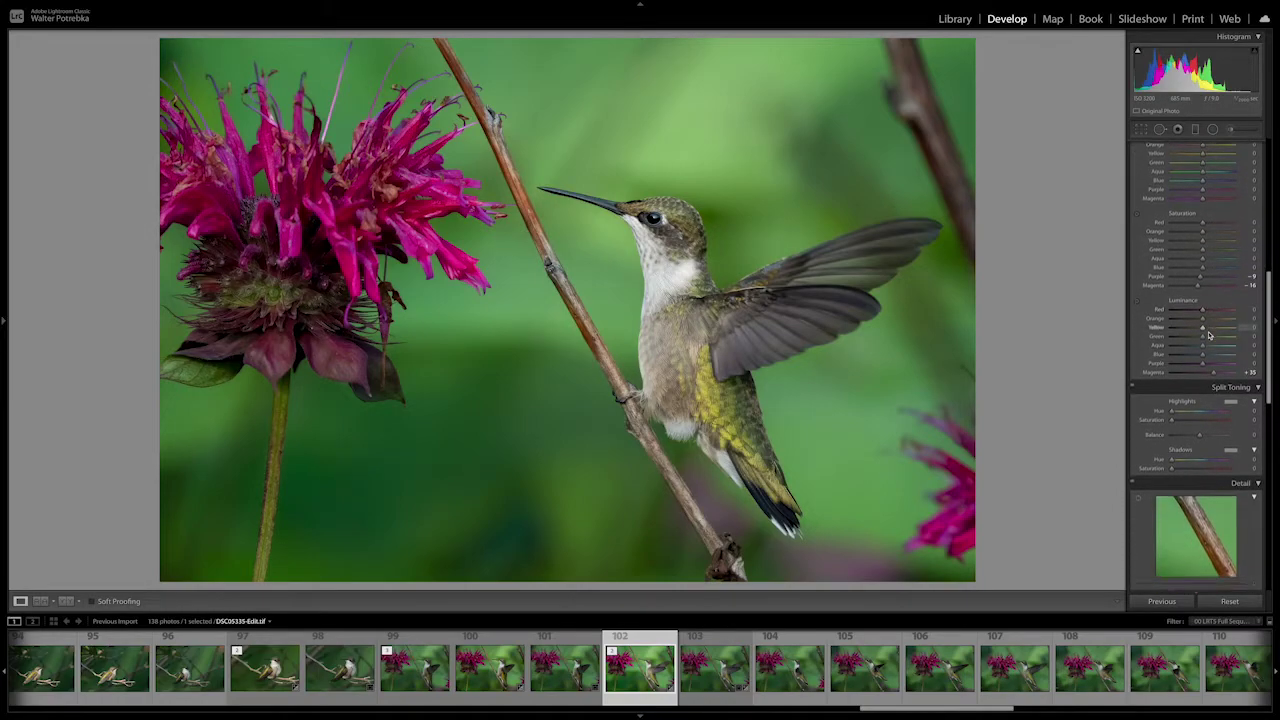
{"action": "scroll", "coordinate": [1210, 336], "scroll_direction": "up", "scroll_amount": 5}
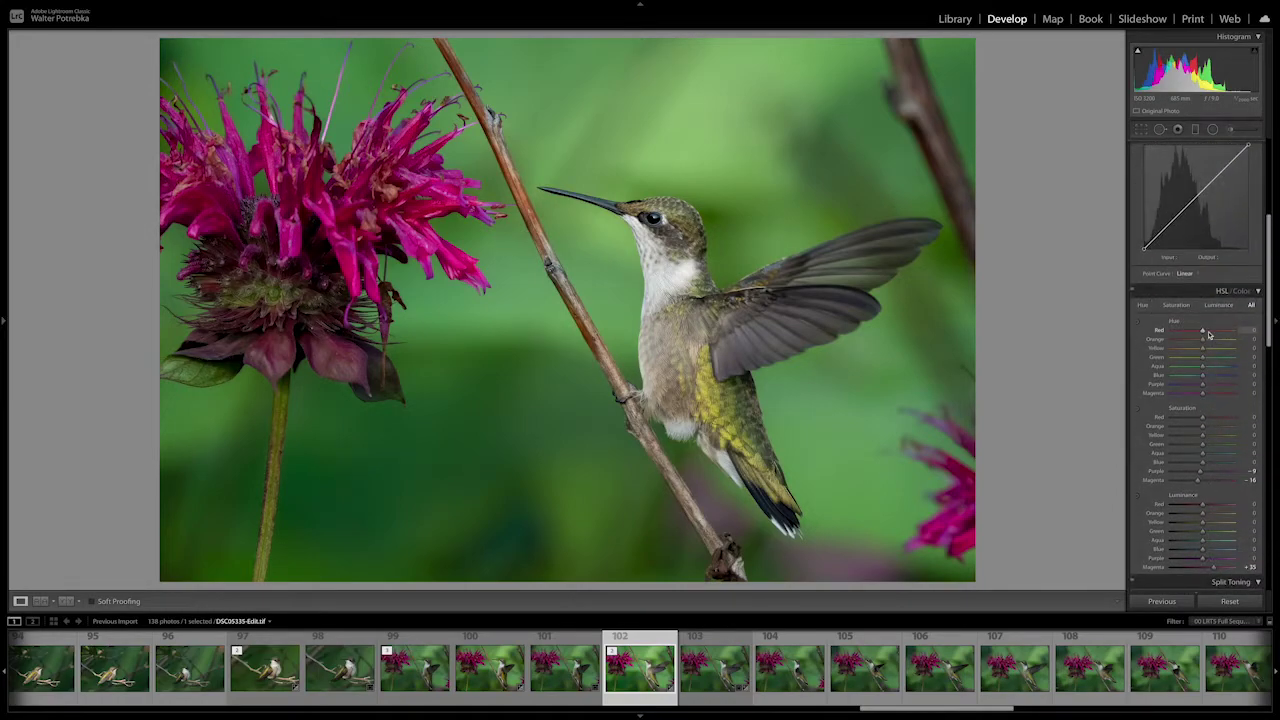
{"action": "scroll", "coordinate": [1208, 334], "scroll_direction": "up", "scroll_amount": 7}
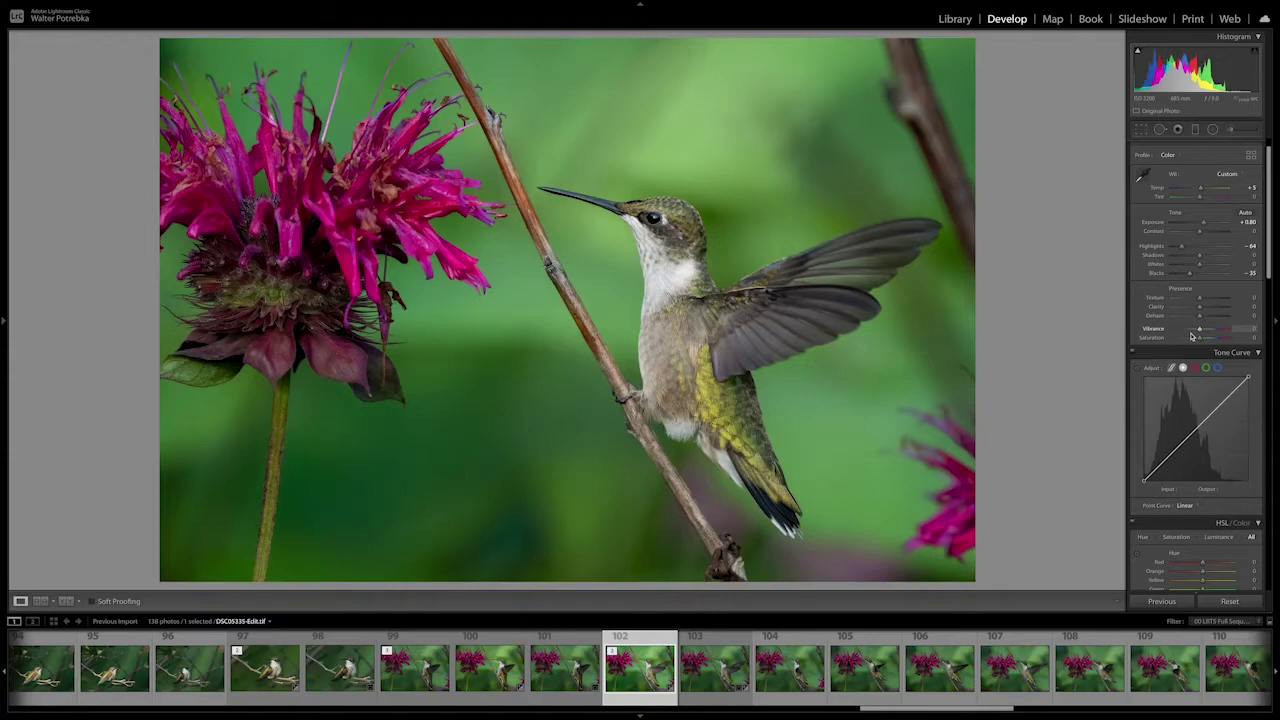
{"action": "scroll", "coordinate": [1191, 336], "scroll_direction": "up", "scroll_amount": 1}
{"action": "scroll", "coordinate": [1191, 337], "scroll_direction": "up", "scroll_amount": 1}
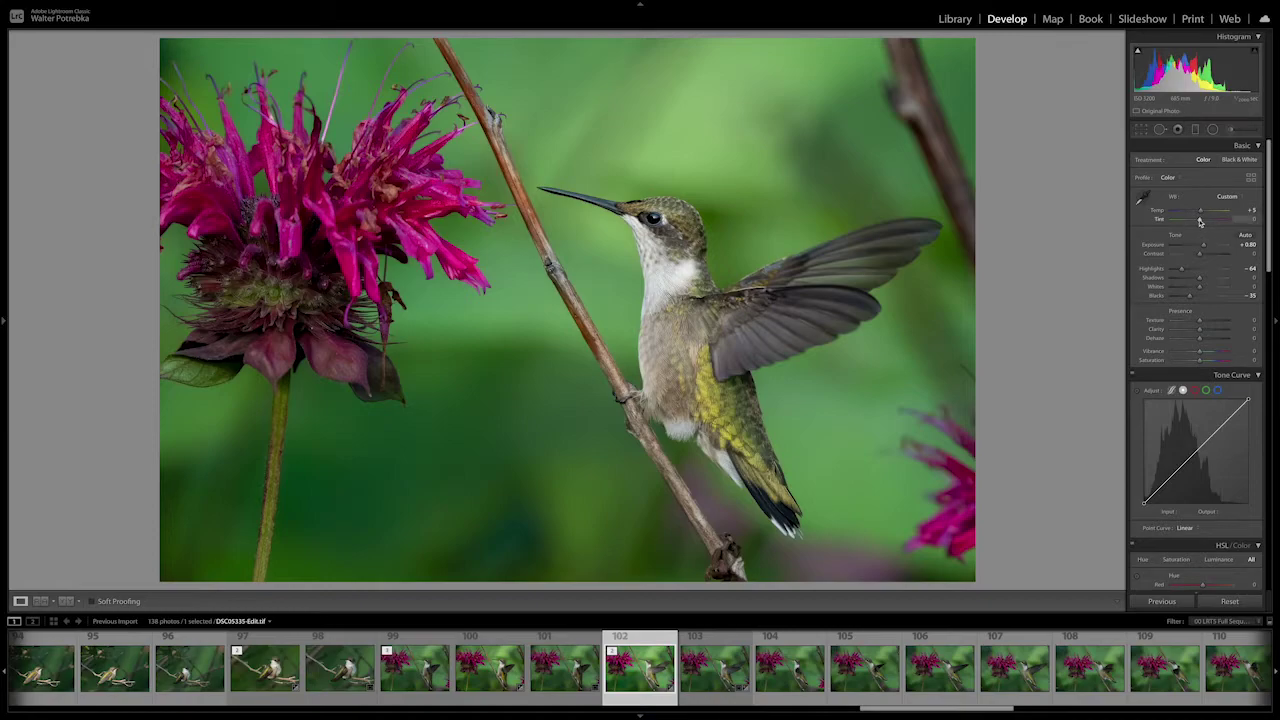
{"action": "left_click_drag", "start_coordinate": [1200, 212], "coordinate": [1202, 212]}
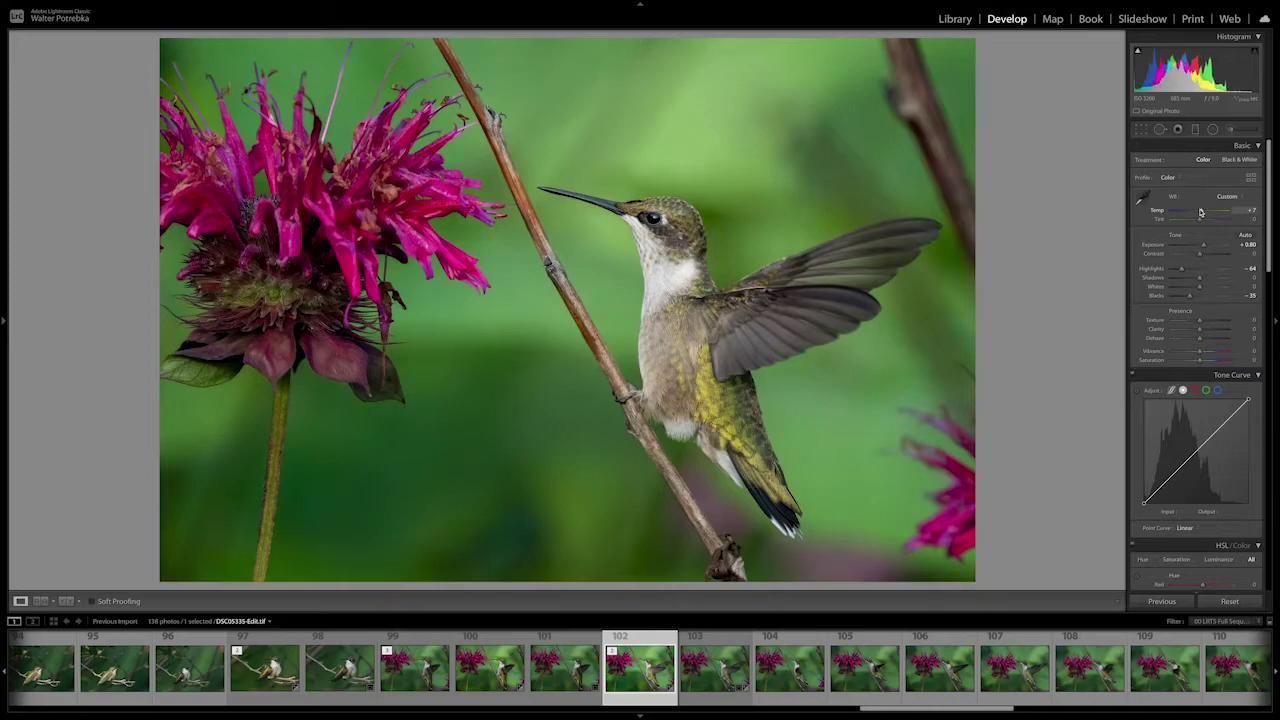
- Brighten the yellows with HSL Yellow luminance +20 and saturation +51, and check the bird up close
{"action": "scroll", "coordinate": [1195, 256], "scroll_direction": "down", "scroll_amount": 10}
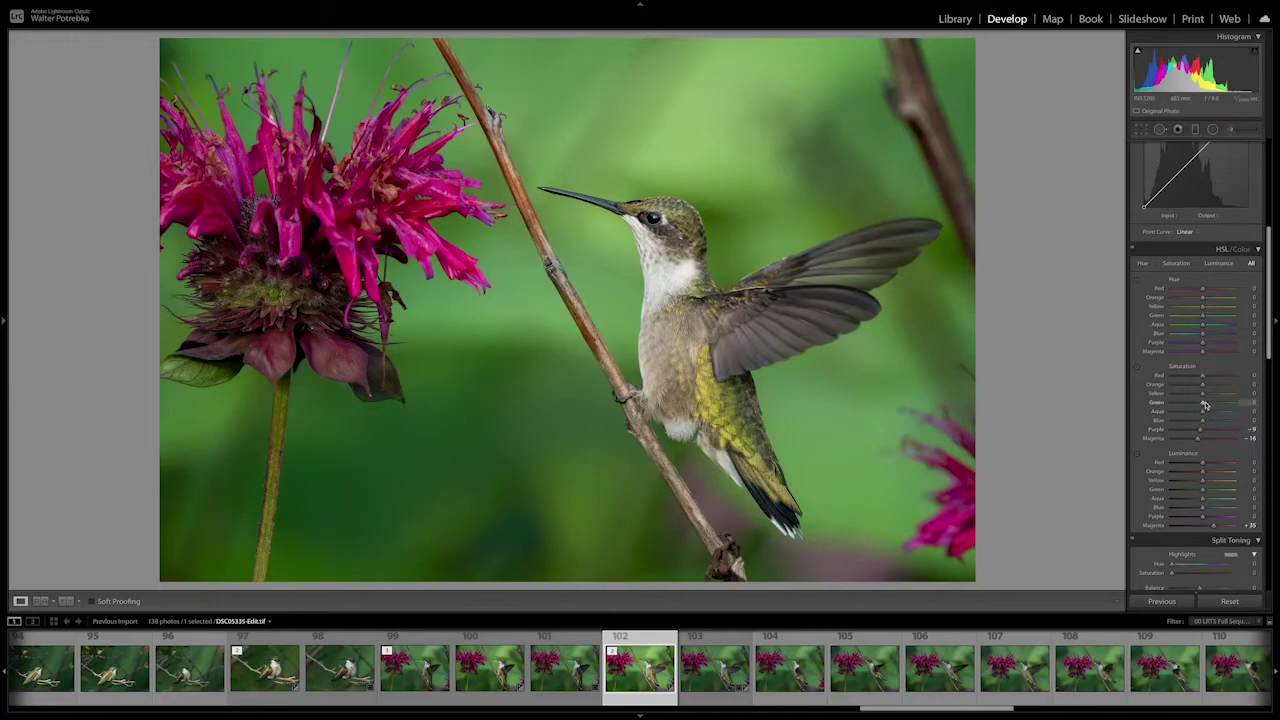
{"action": "scroll", "coordinate": [1203, 407], "scroll_direction": "down", "scroll_amount": 1}
{"action": "scroll", "coordinate": [1203, 410], "scroll_direction": "down", "scroll_amount": 1}
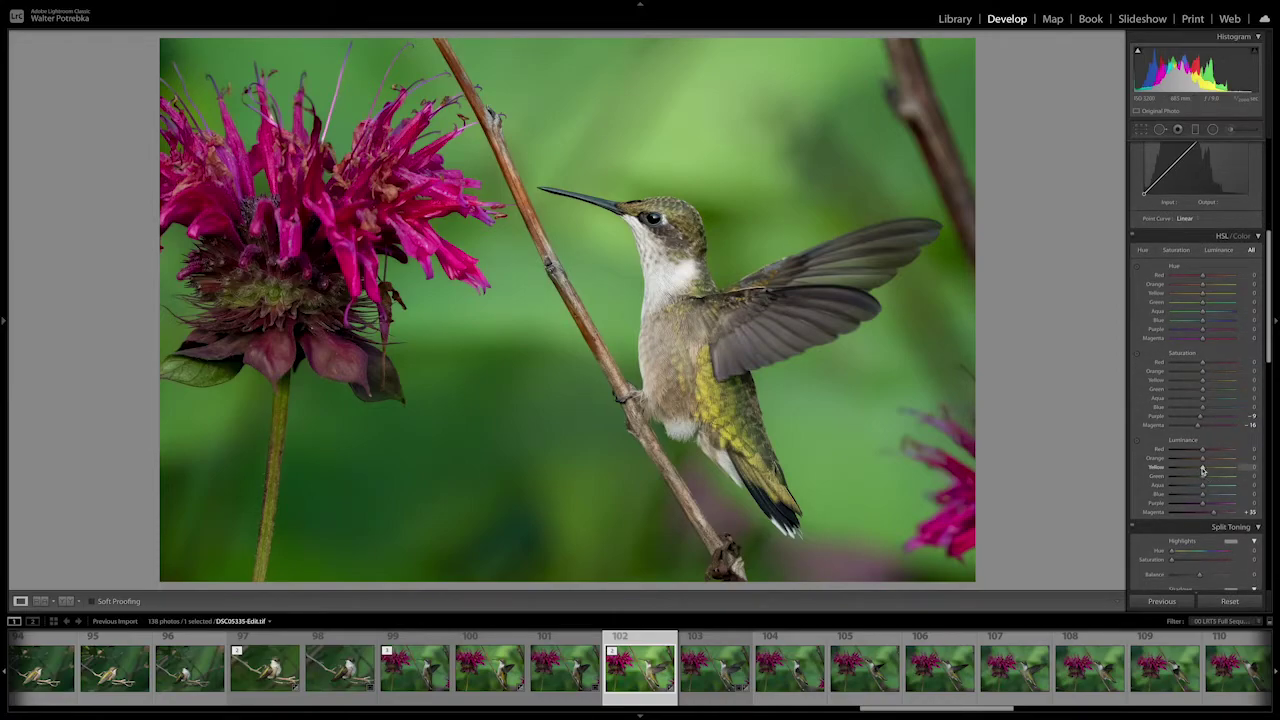
{"action": "mouse_move", "coordinate": [1203, 470]}
{"action": "left_mouse_down"}
{"action": "mouse_move", "coordinate": [1216, 470]}
{"action": "mouse_move", "coordinate": [1178, 469]}
{"action": "mouse_move", "coordinate": [1209, 468]}
{"action": "left_mouse_up"}
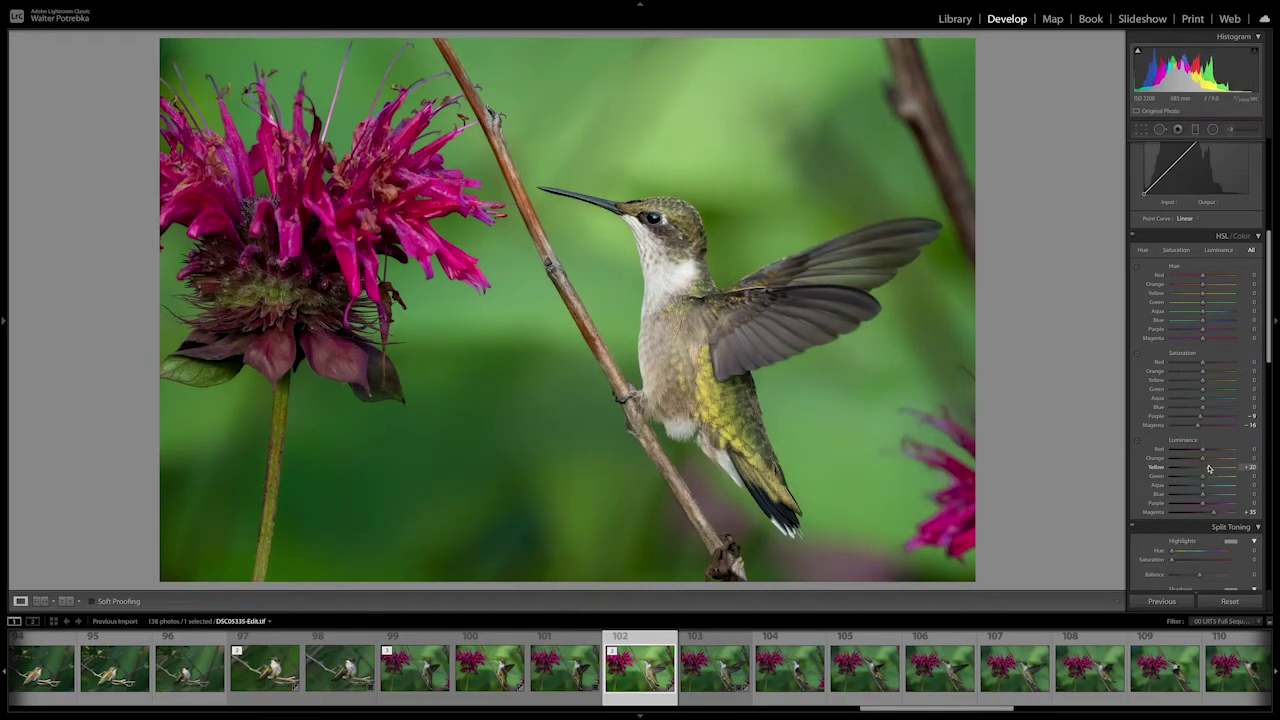
{"action": "left_click_drag", "start_coordinate": [1202, 383], "coordinate": [1218, 383]}
{"action": "left_click", "coordinate": [634, 357]}
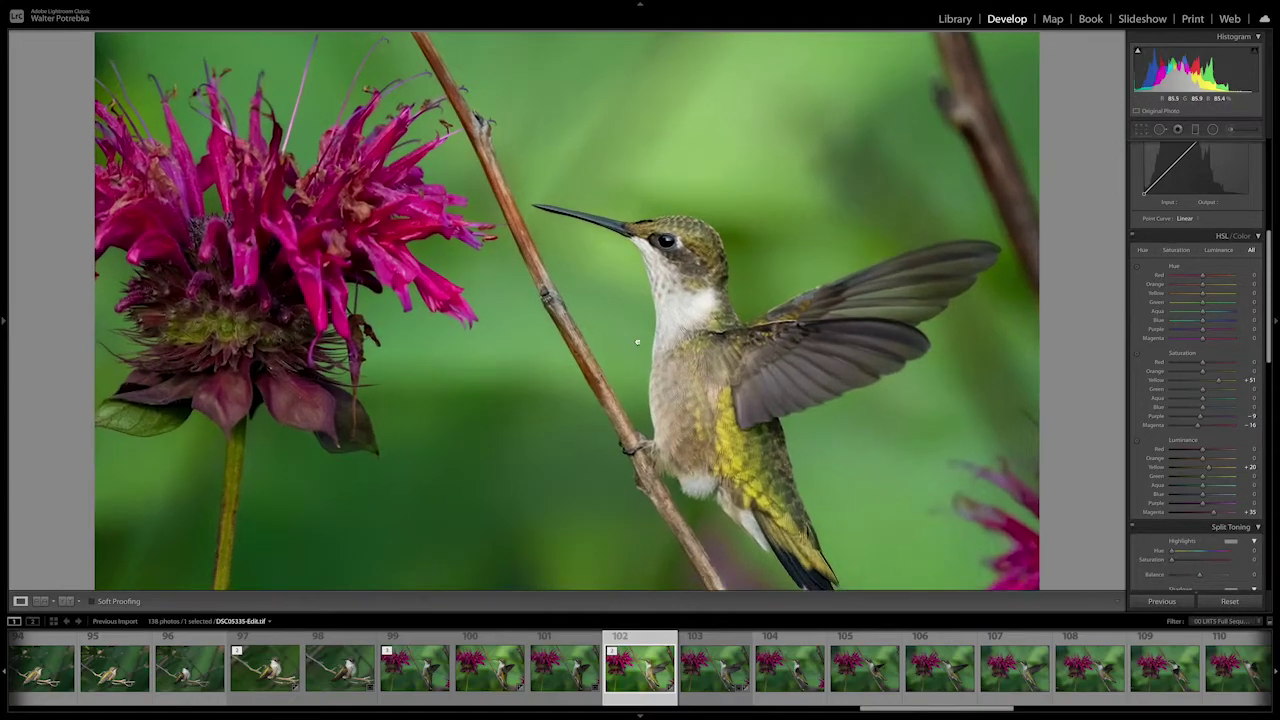
{"action": "left_click_drag", "start_coordinate": [634, 357], "coordinate": [503, 300]}
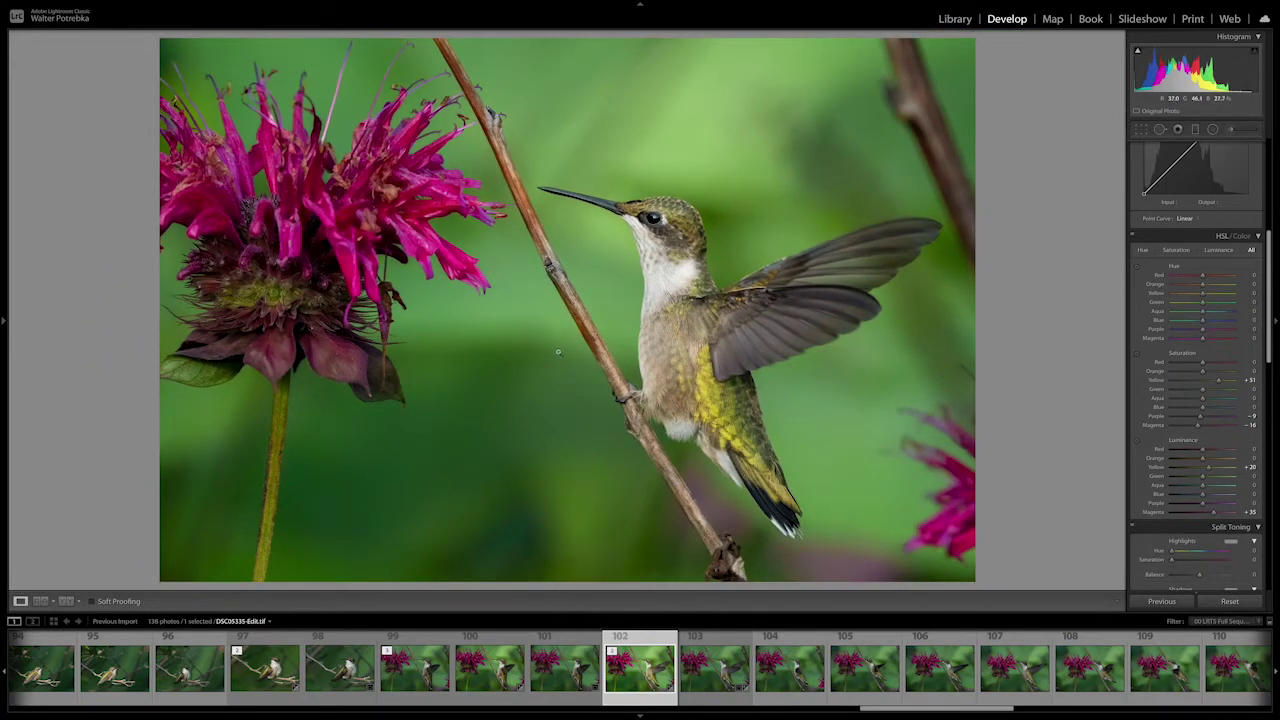
{"action": "mouse_move", "coordinate": [605, 325]}
{"action": "left_mouse_down"}
{"action": "mouse_move", "coordinate": [603, 313]}
{"action": "mouse_move", "coordinate": [598, 425]}
{"action": "mouse_move", "coordinate": [605, 265]}
{"action": "mouse_move", "coordinate": [598, 307]}
{"action": "left_mouse_up"}
- Paint over the bright background above the hummingbird with an adjustment brush of size 21 and Exposure -0.73
{"action": "left_click", "coordinate": [1233, 131]}
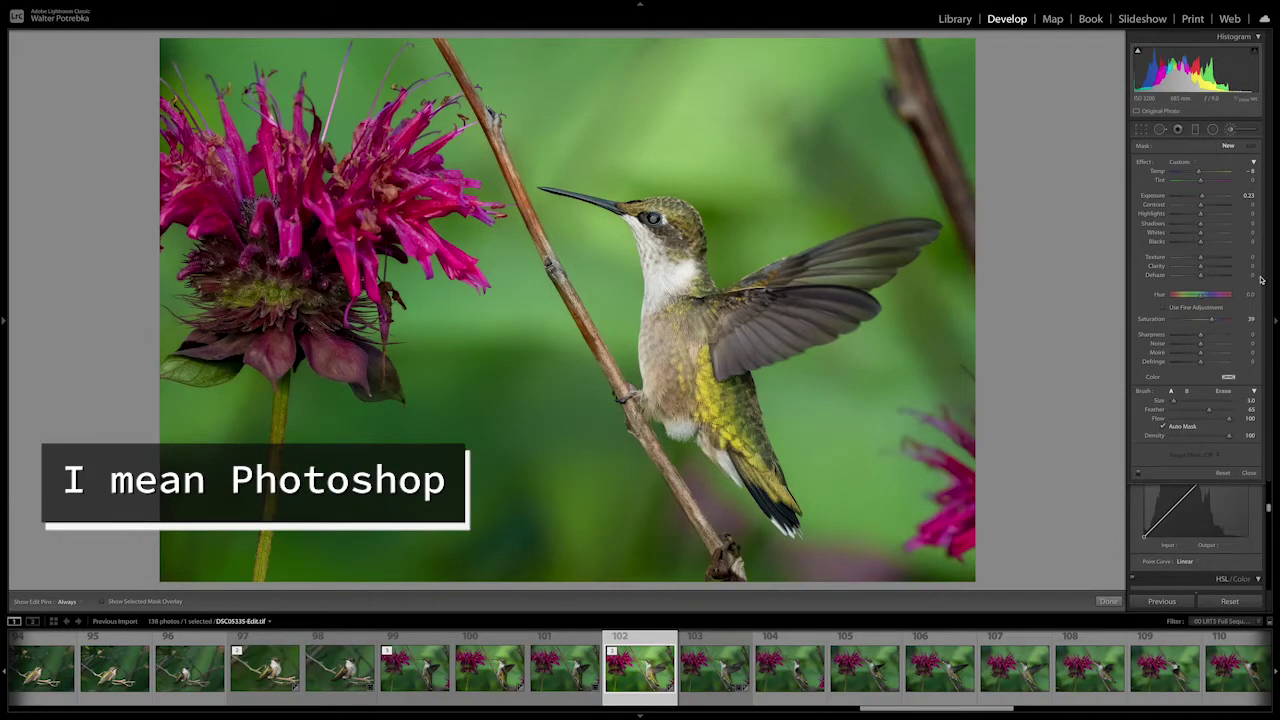
{"action": "left_click_drag", "start_coordinate": [1203, 198], "coordinate": [1196, 198]}
{"action": "scroll", "coordinate": [754, 108], "scroll_direction": "up", "scroll_amount": 4}
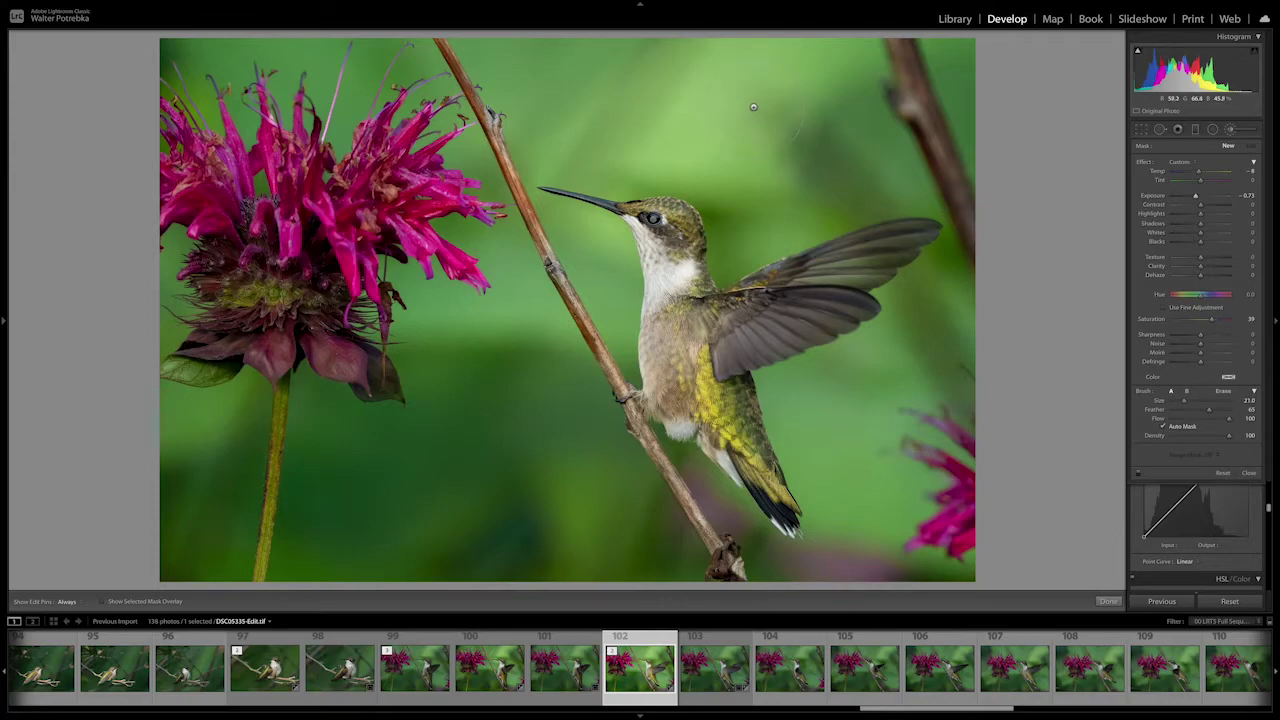
{"action": "key", "text": "h"}
{"action": "mouse_move", "coordinate": [779, 20]}
{"action": "left_mouse_down"}
{"action": "mouse_move", "coordinate": [729, 86]}
{"action": "mouse_move", "coordinate": [680, 119]}
{"action": "mouse_move", "coordinate": [705, 156]}
{"action": "mouse_move", "coordinate": [738, 161]}
{"action": "mouse_move", "coordinate": [640, 131]}
{"action": "left_mouse_up"}
{"action": "key", "text": "h"}
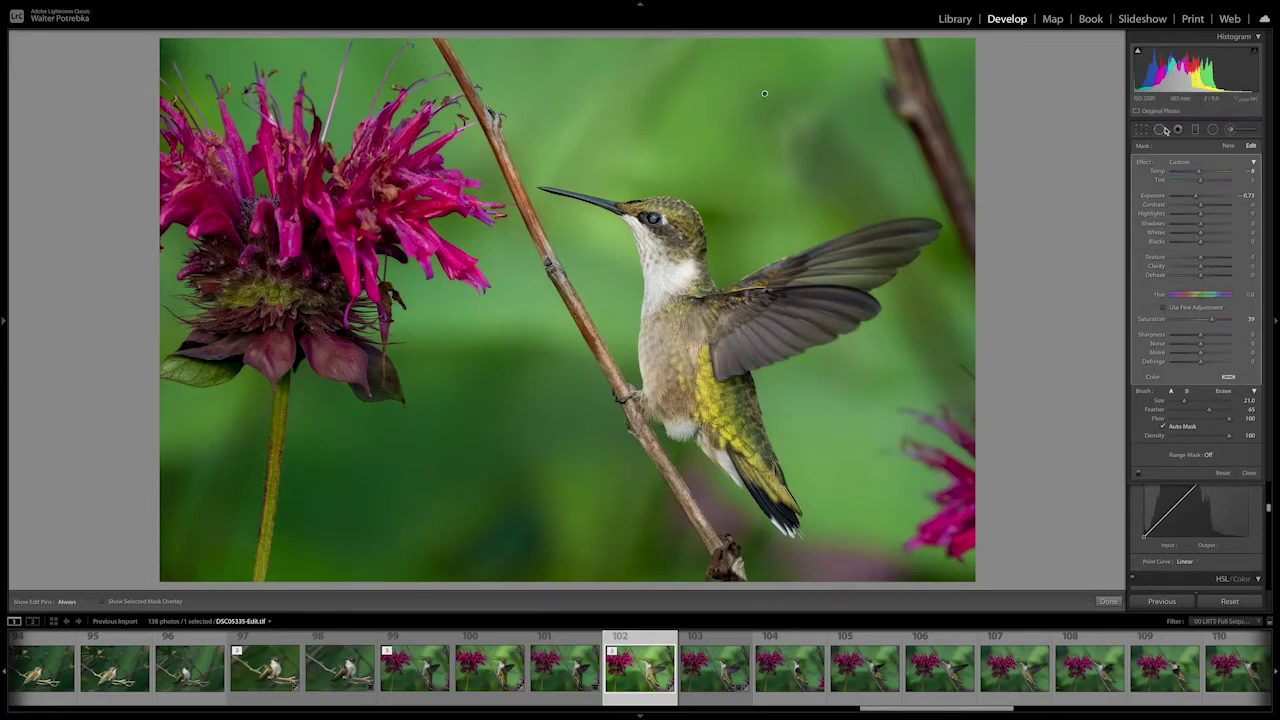
- Soften the background brush adjustment by setting its Exposure to -0.43 and Saturation to 17, and close the brush
{"action": "left_click", "coordinate": [1196, 197]}
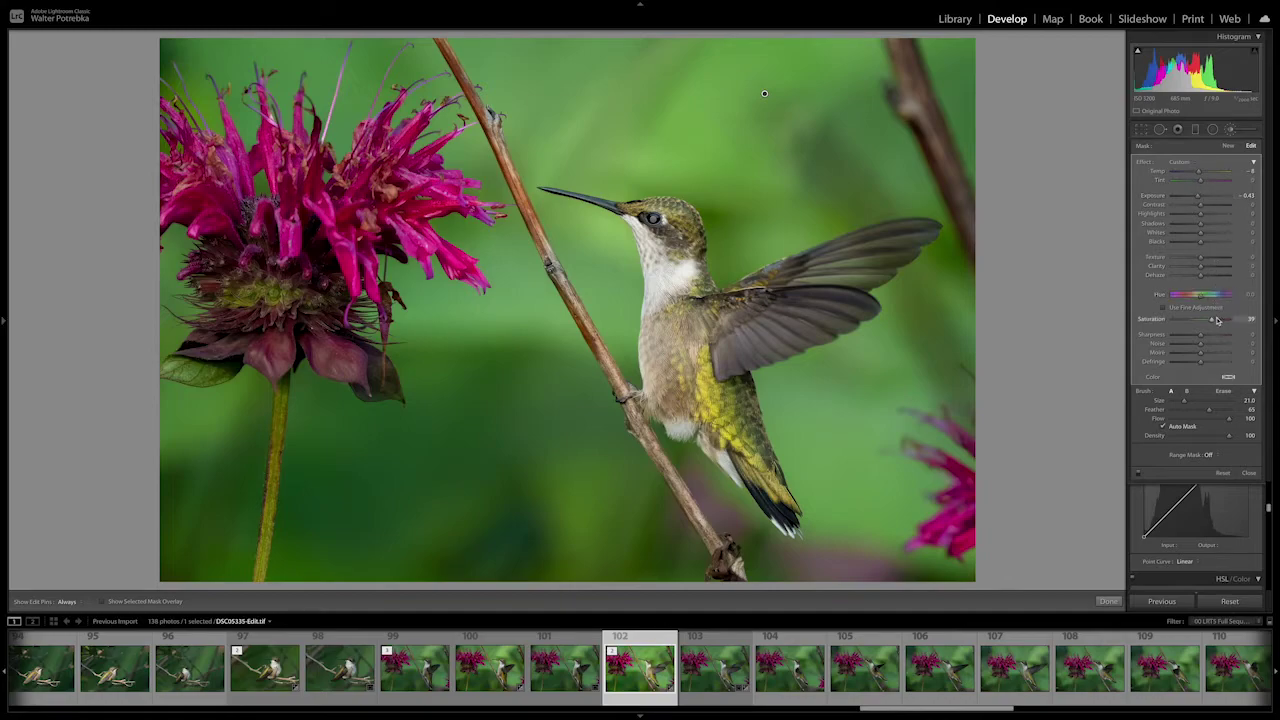
{"action": "left_click_drag", "start_coordinate": [1213, 321], "coordinate": [1206, 321]}
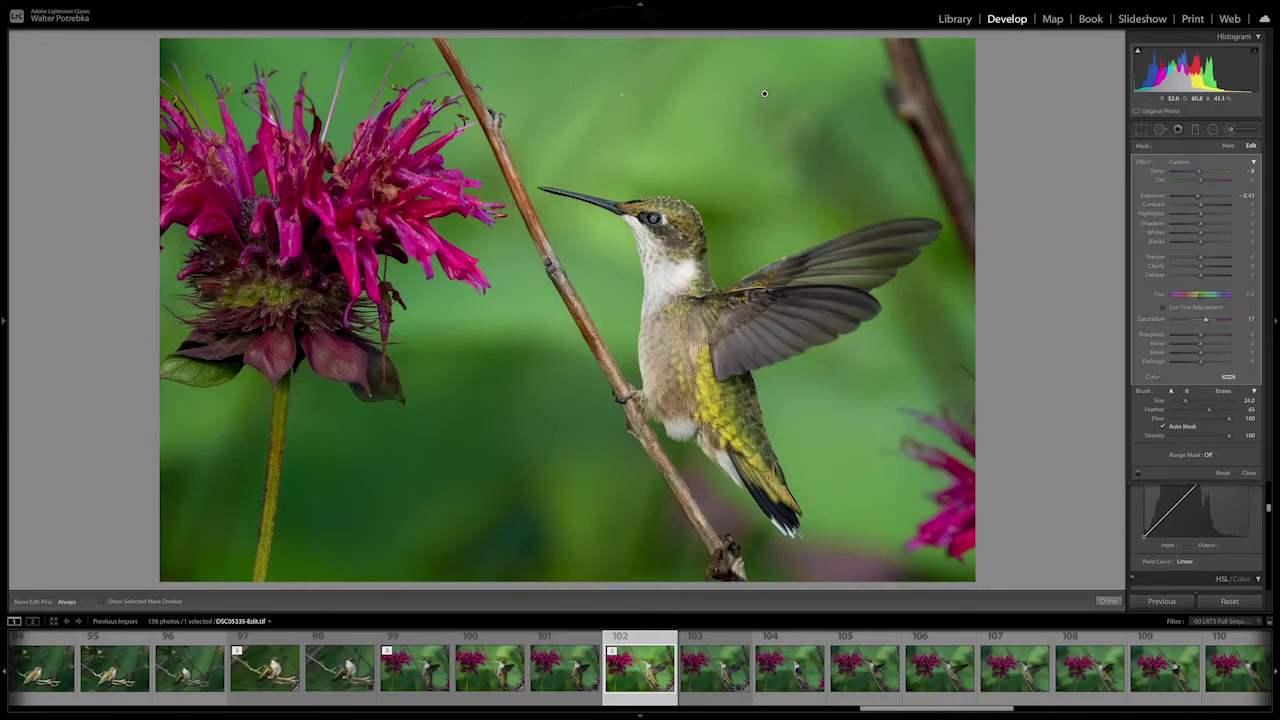
{"action": "scroll", "coordinate": [630, 98], "scroll_direction": "up", "scroll_amount": 1}
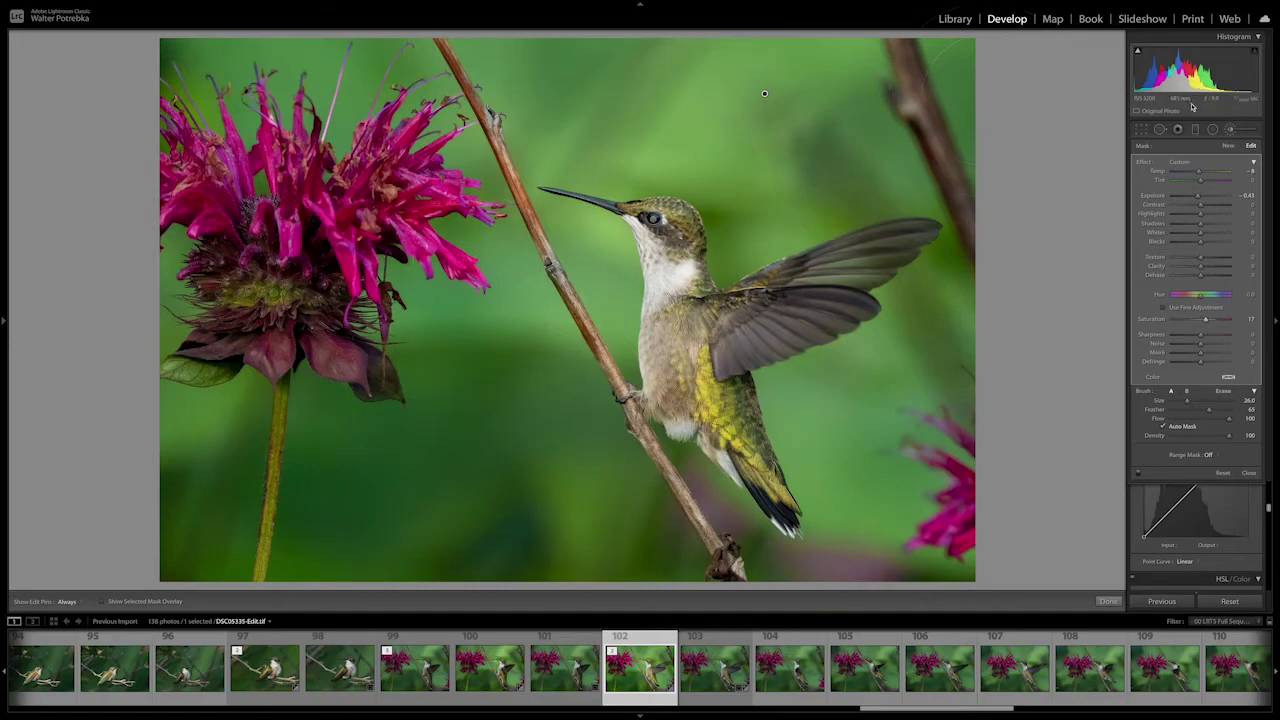
{"action": "left_click", "coordinate": [1232, 133]}
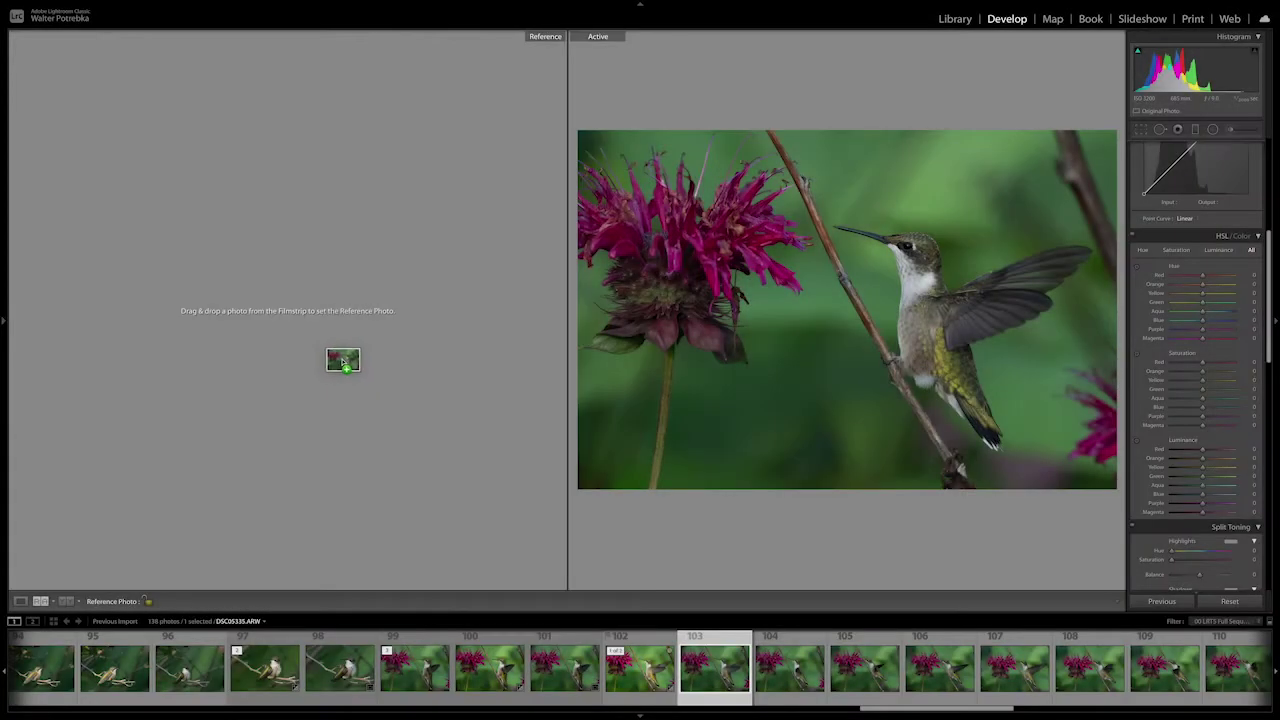
- Set the original DSC05335.ARW as the reference photo and compare the edited DSC05335-Edit.tif beside it
{"action": "left_click_drag", "start_coordinate": [342, 360], "coordinate": [338, 357]}
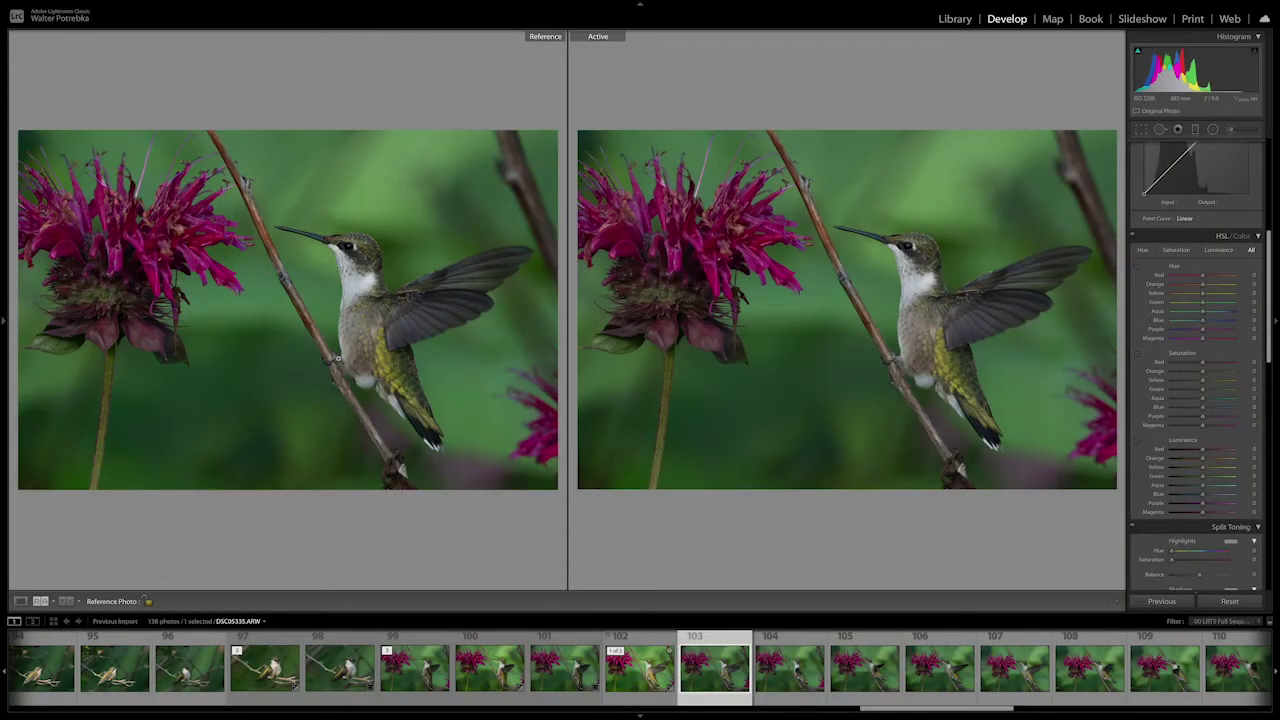
{"action": "left_click", "coordinate": [645, 640]}
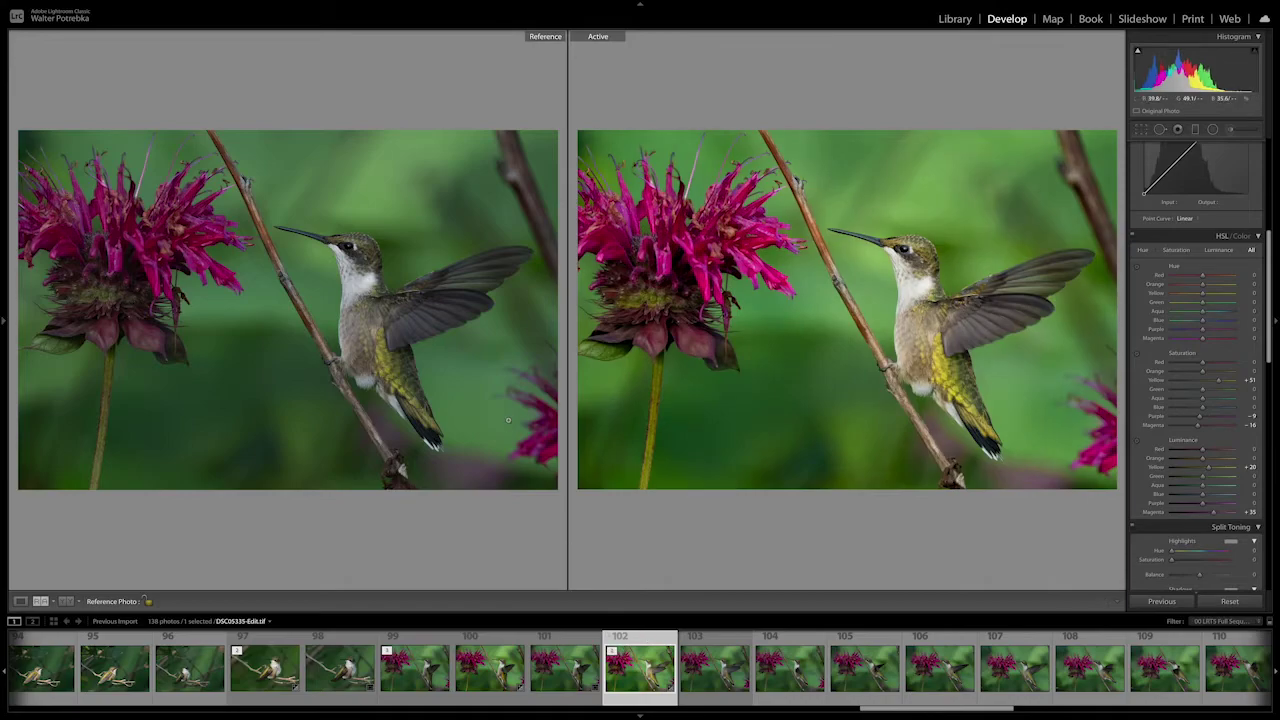